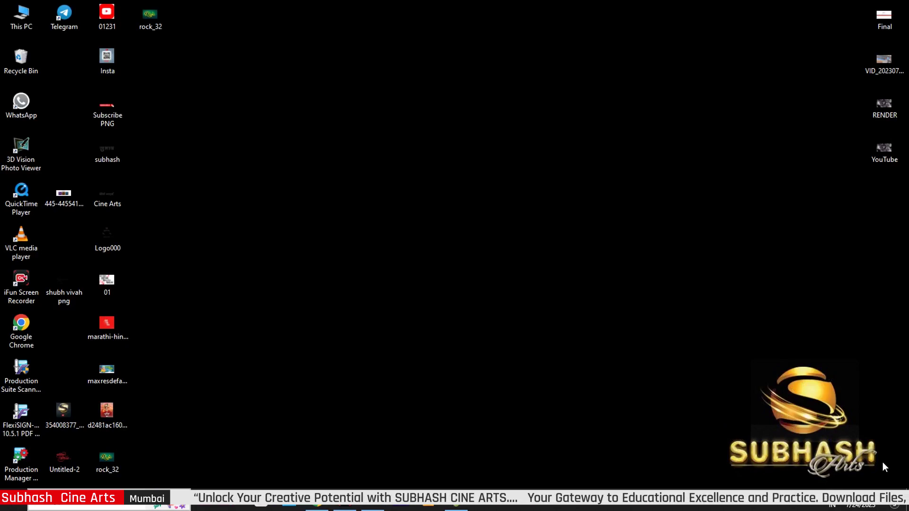
Step: Go to the Downloads folder in File Explorer and select the 24-7-23 archive (3.93 MB)
{"action": "double_click", "coordinate": [26, 27]}
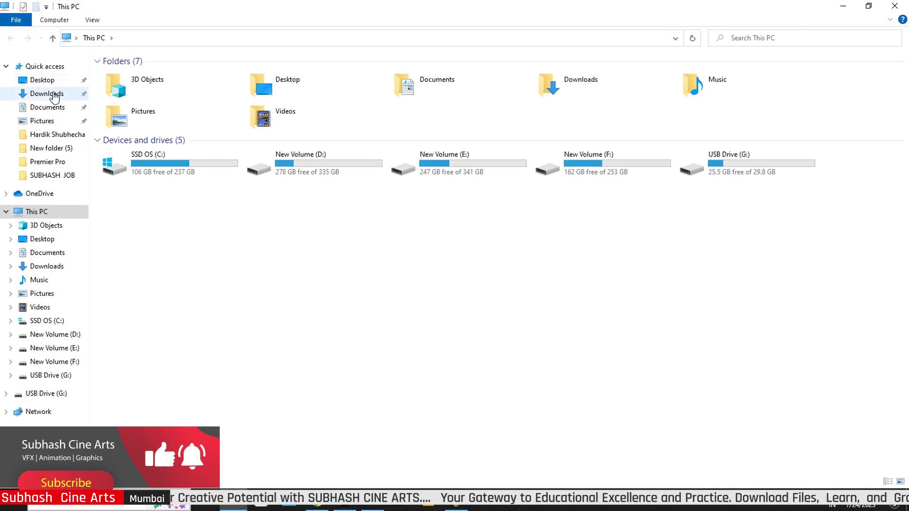
{"action": "left_click", "coordinate": [54, 97]}
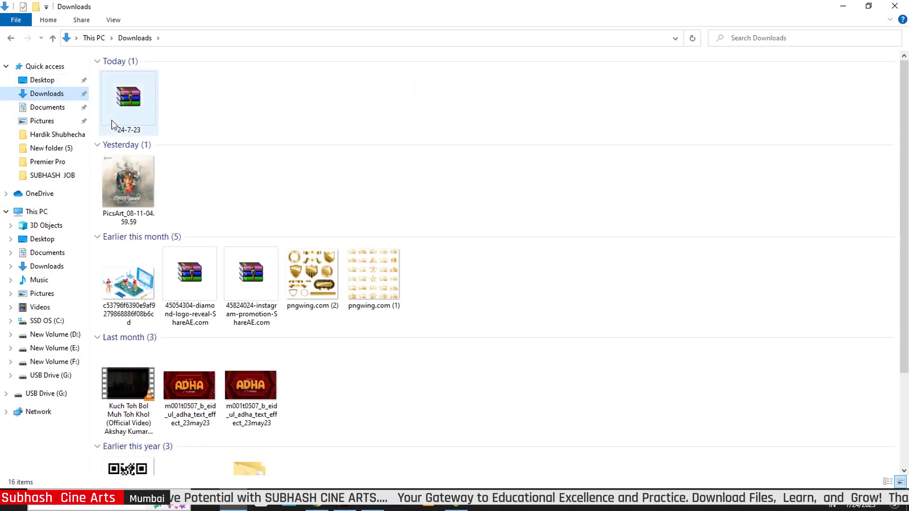
{"action": "left_click", "coordinate": [129, 107]}
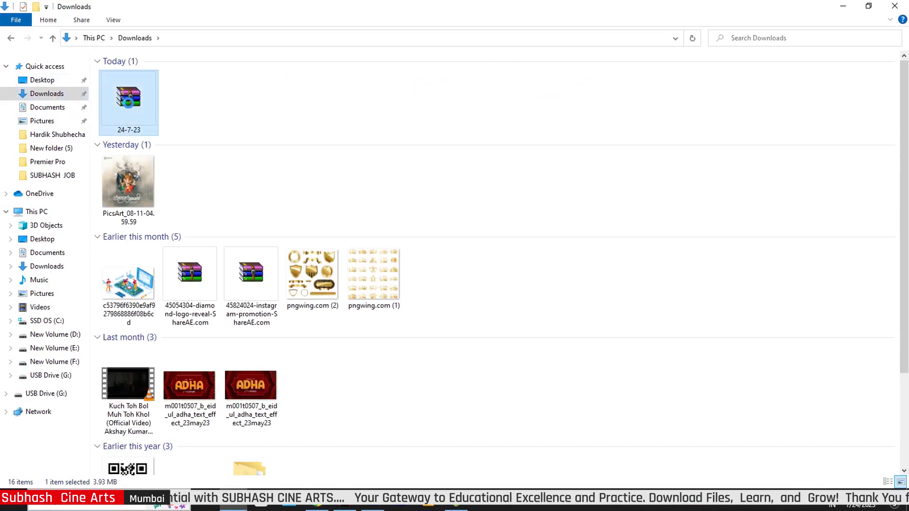
Step: Extract the 24-7-23 archive into Downloads with Extract Here, entering the archive password
{"action": "right_click", "coordinate": [128, 103]}
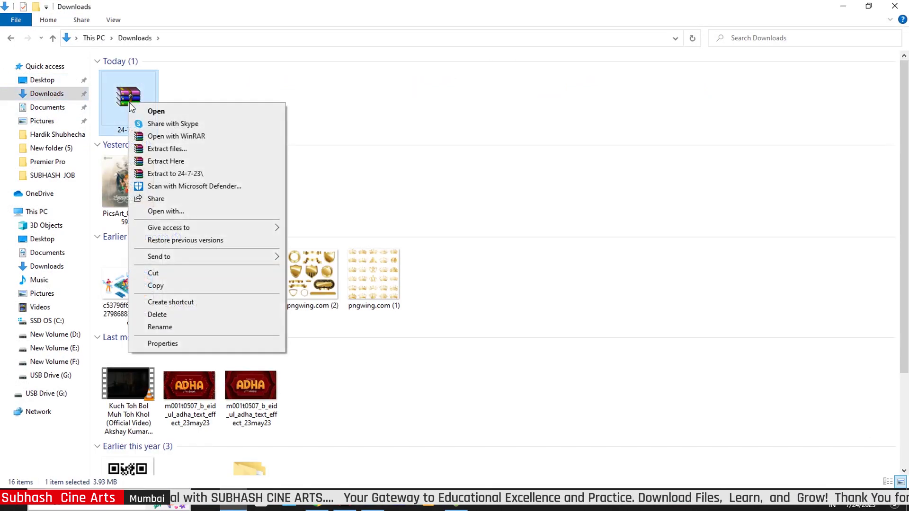
{"action": "left_click", "coordinate": [166, 161]}
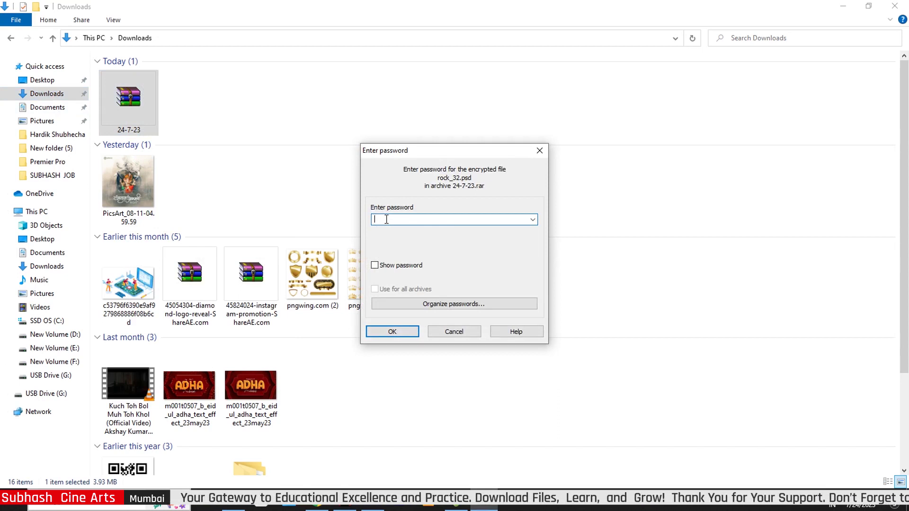
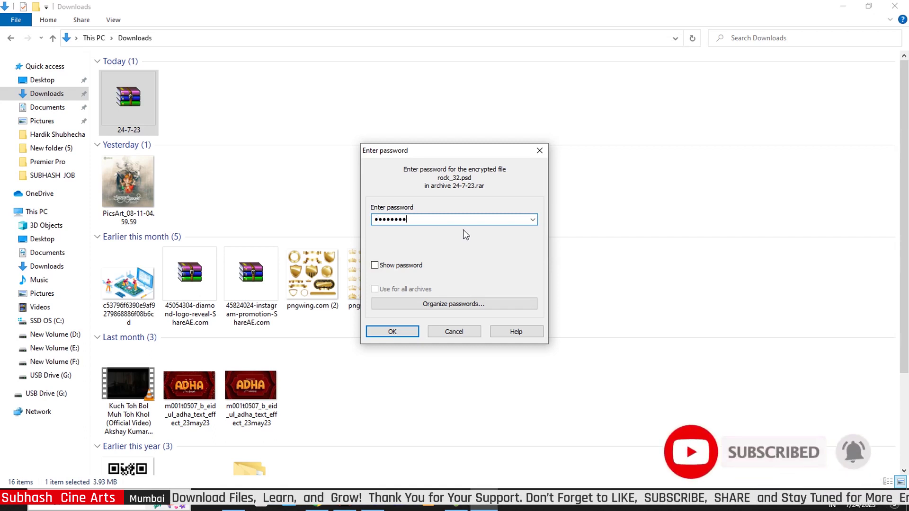
{"action": "left_click_drag", "start_coordinate": [419, 220], "coordinate": [378, 222]}
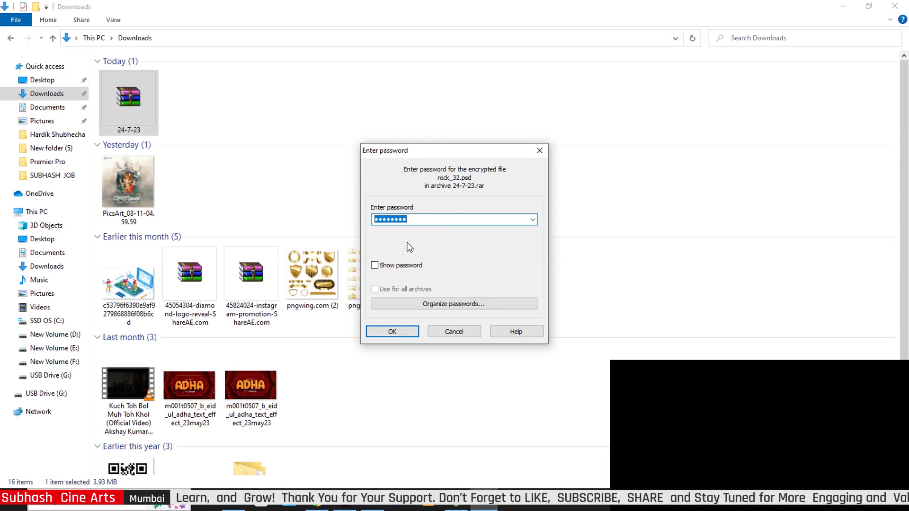
{"action": "left_click", "coordinate": [397, 332]}
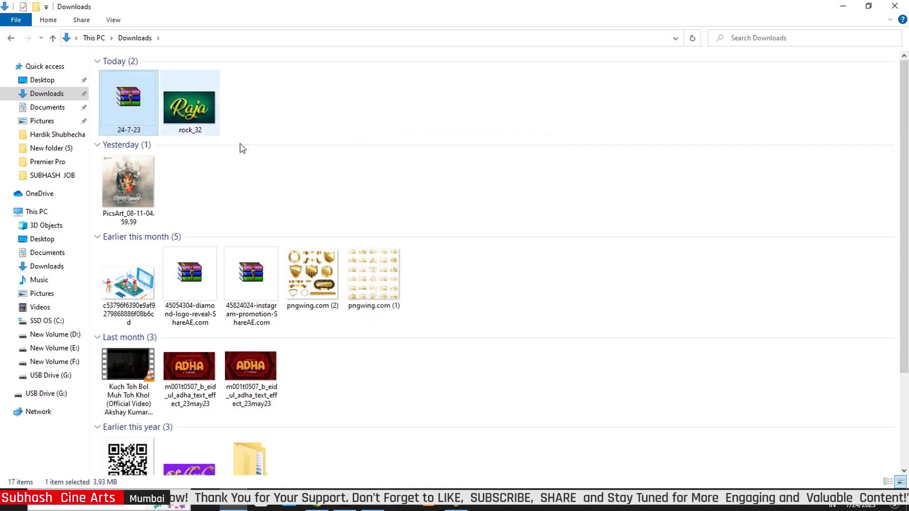
Step: Drag the extracted rock_32 file onto Photoshop's taskbar icon to open it there
{"action": "left_click", "coordinate": [195, 123]}
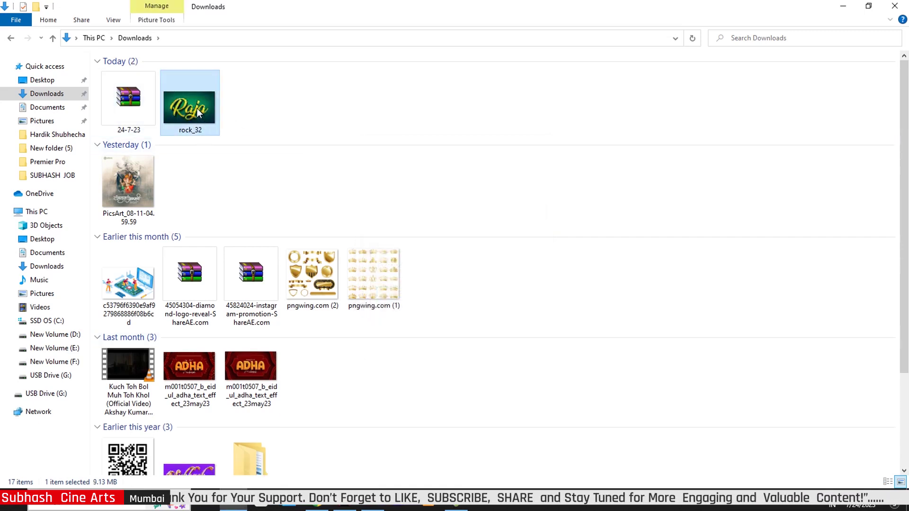
{"action": "mouse_move", "coordinate": [198, 113]}
{"action": "left_mouse_down"}
{"action": "mouse_move", "coordinate": [379, 504]}
{"action": "mouse_move", "coordinate": [420, 304]}
{"action": "left_mouse_up"}
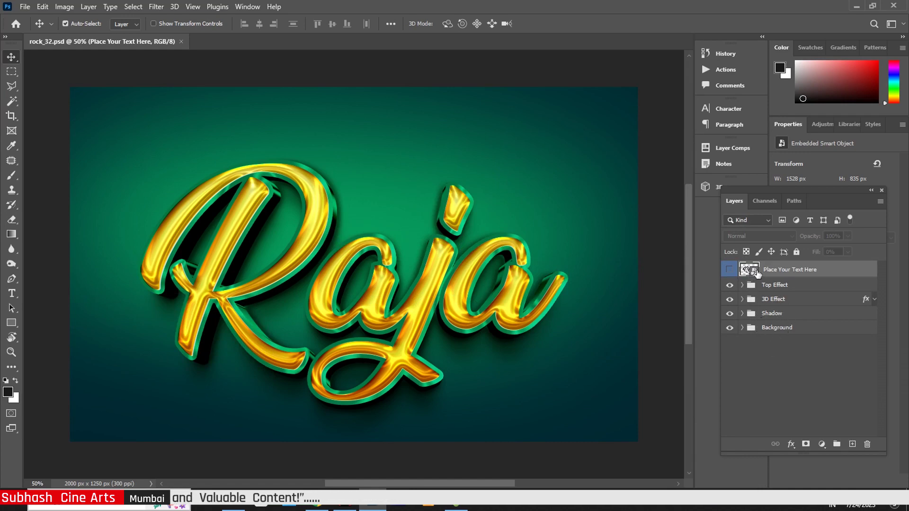
Step: Open the Place Your Text Here smart object and retype the 'ja' ending of Raja
{"action": "double_click", "coordinate": [752, 271]}
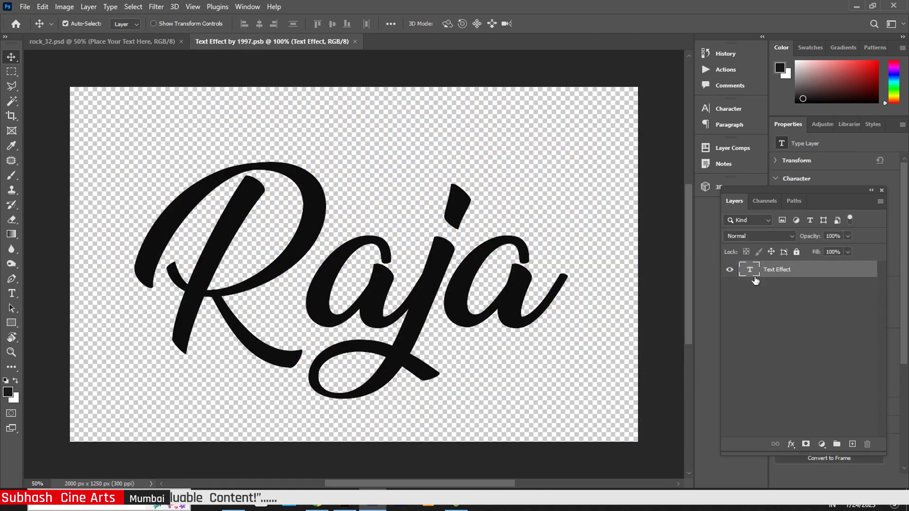
{"action": "double_click", "coordinate": [752, 270]}
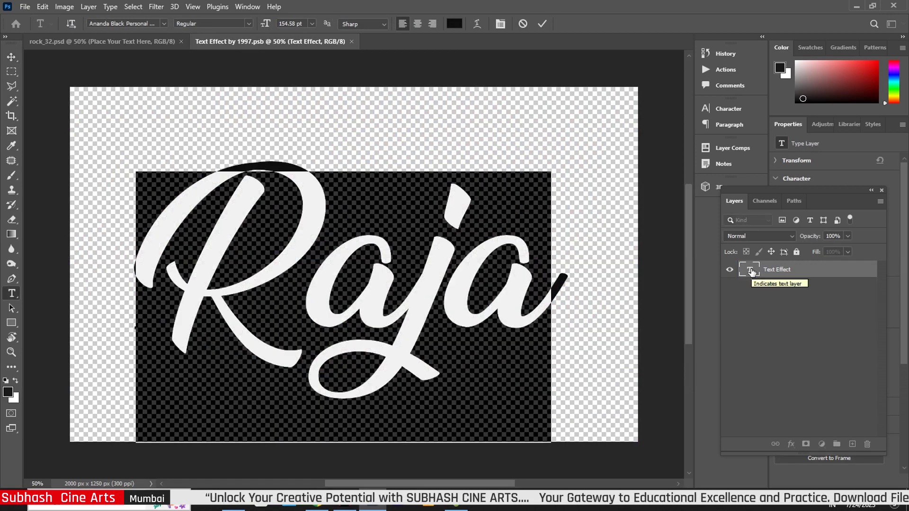
{"action": "key", "text": "Right"}
{"action": "key", "text": "BackSpace"}
{"action": "key", "text": "BackSpace"}
{"action": "type", "text": "ja"}
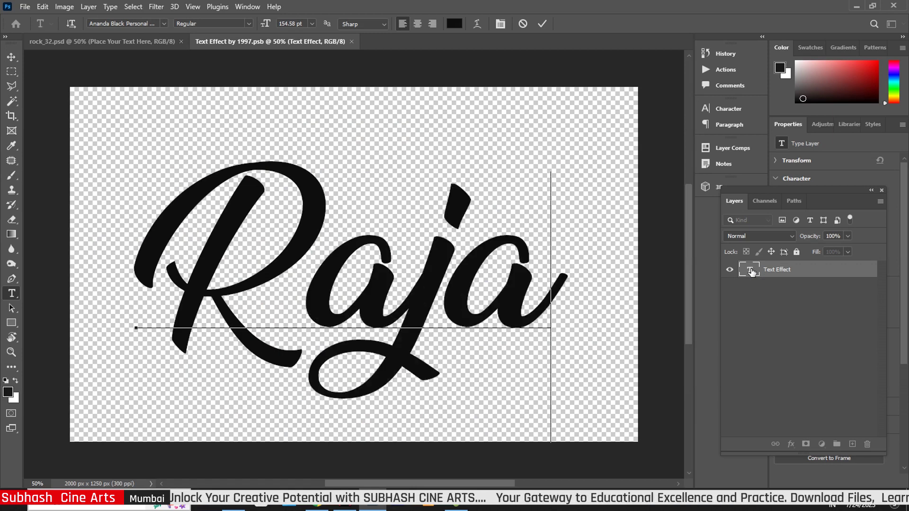
{"action": "left_click", "coordinate": [11, 57]}
{"action": "left_click_drag", "start_coordinate": [427, 289], "coordinate": [425, 282]}
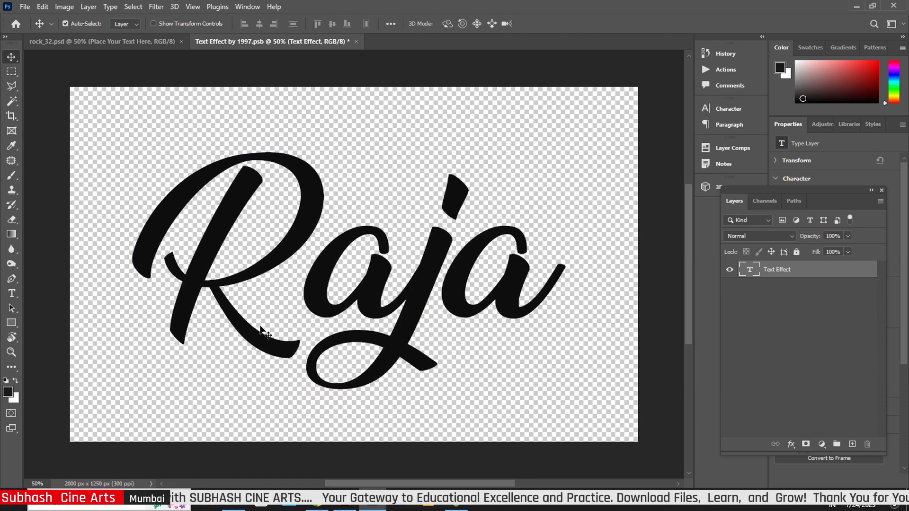
Step: Try the Amertha font on the Raja text, then undo back to the original font
{"action": "left_click", "coordinate": [12, 293]}
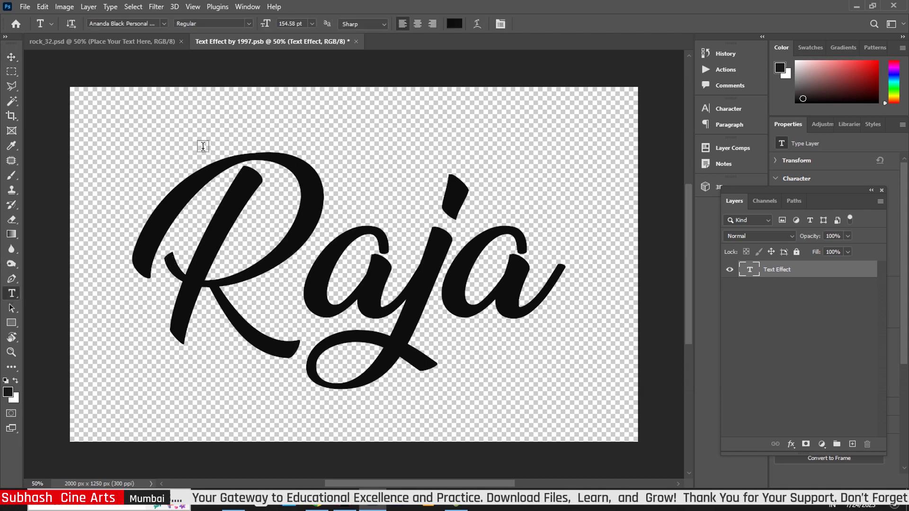
{"action": "left_click", "coordinate": [161, 23]}
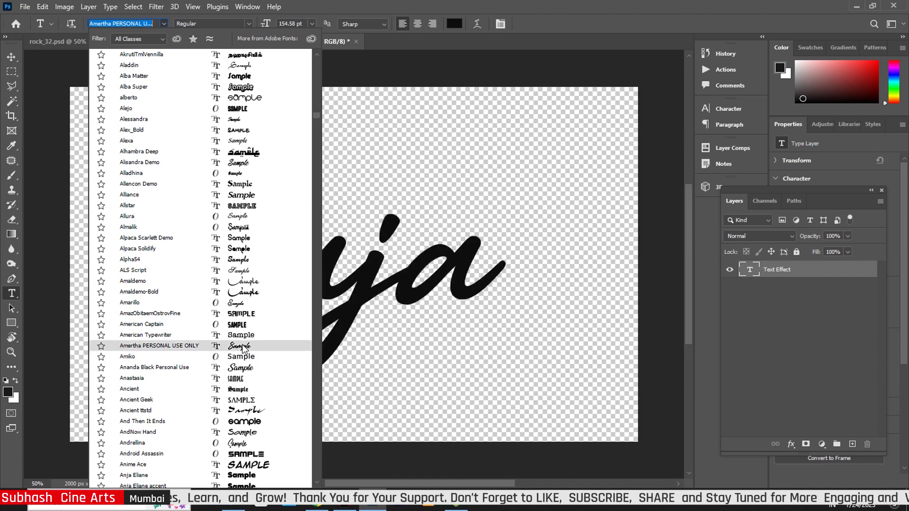
{"action": "left_click", "coordinate": [243, 348]}
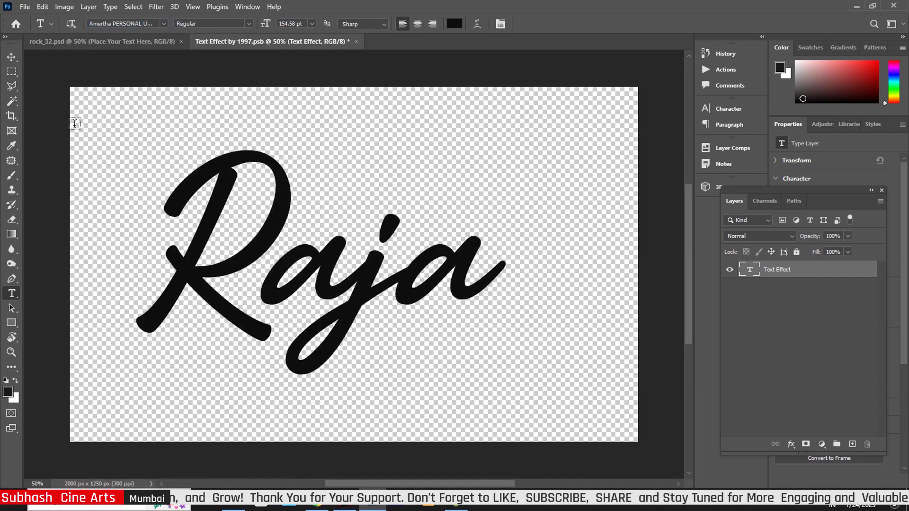
{"action": "left_click", "coordinate": [11, 56]}
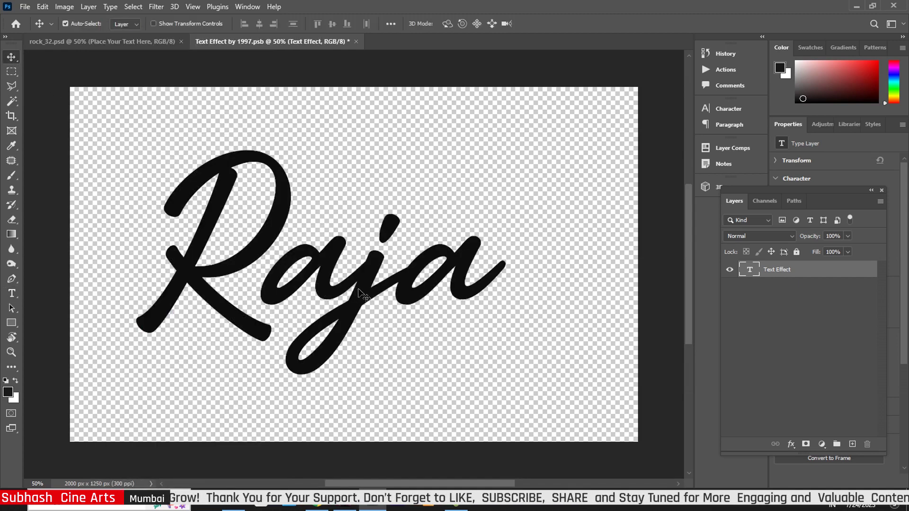
{"action": "left_click_drag", "start_coordinate": [358, 291], "coordinate": [386, 273]}
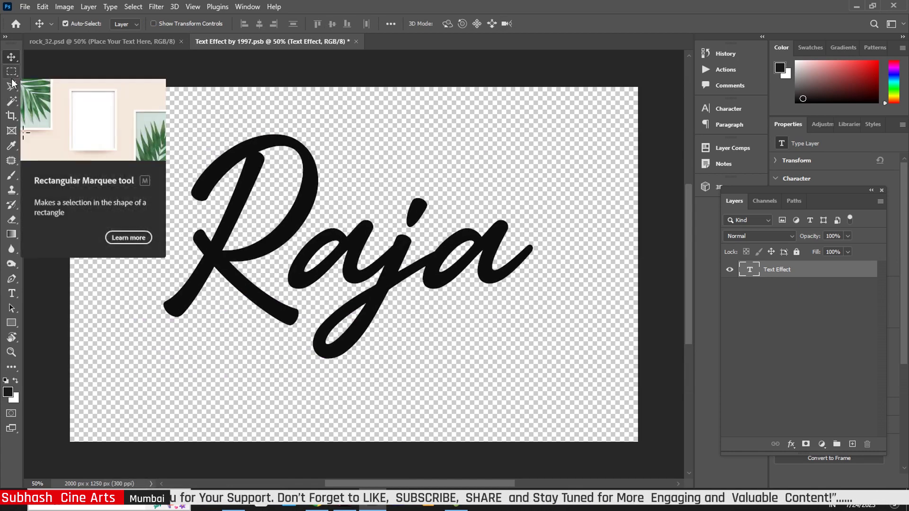
{"action": "key", "text": "ctrl+z"}
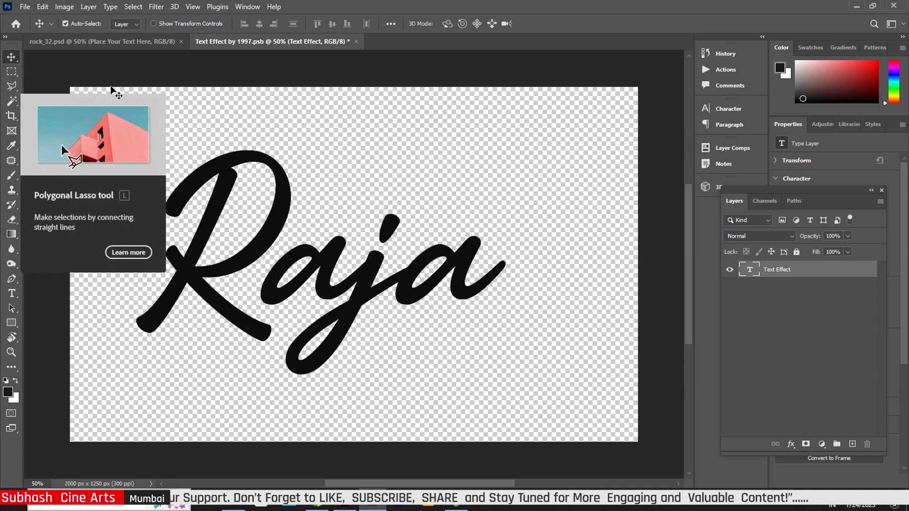
{"action": "left_click", "coordinate": [121, 78]}
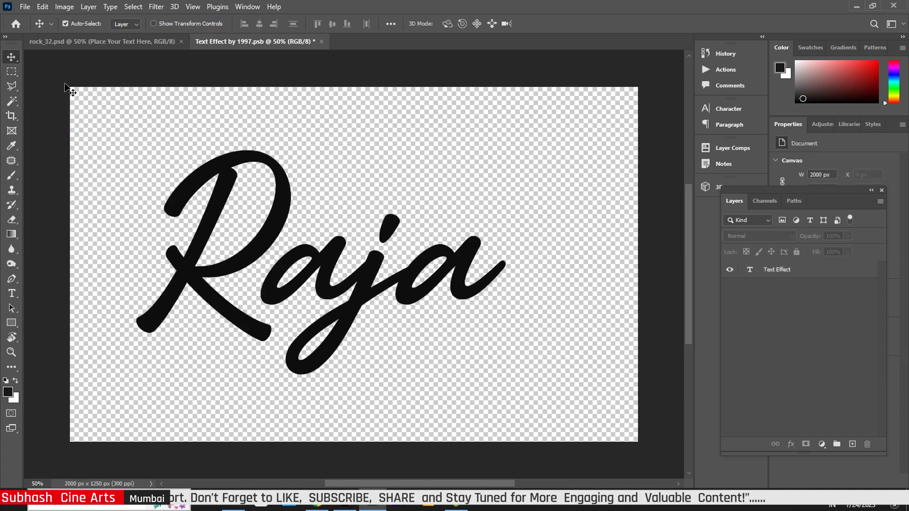
{"action": "key", "text": "ctrl+z"}
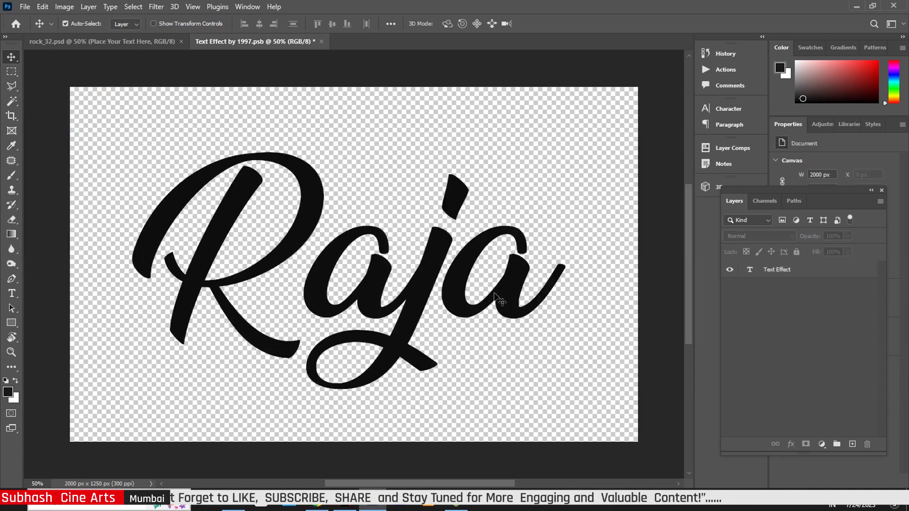
{"action": "left_click_drag", "start_coordinate": [435, 282], "coordinate": [430, 277]}
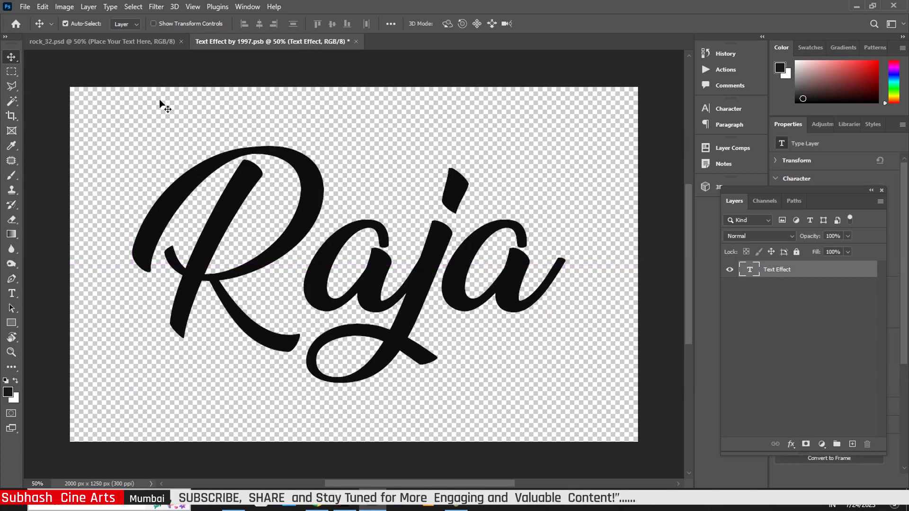
{"action": "left_click", "coordinate": [12, 294]}
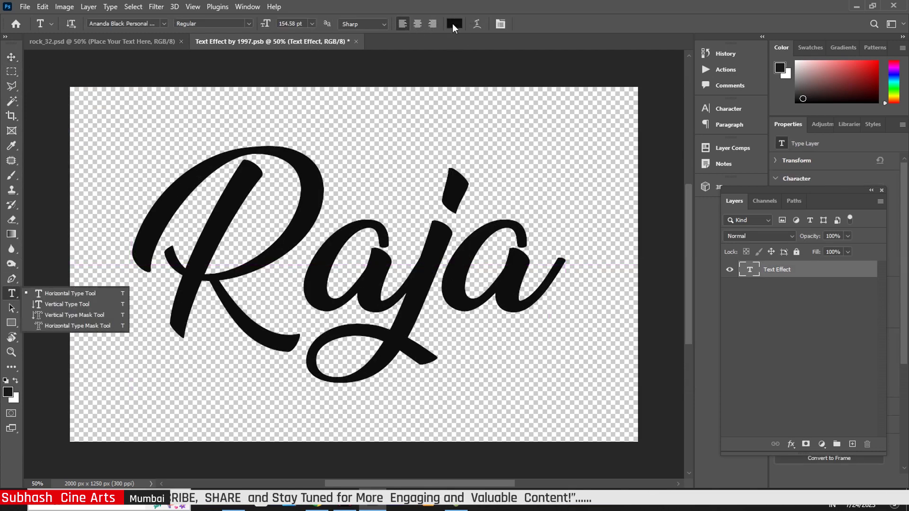
Step: Apply an Arc text warp to Raja with Bend -16% and Horizontal Distortion -13%
{"action": "left_click", "coordinate": [478, 26]}
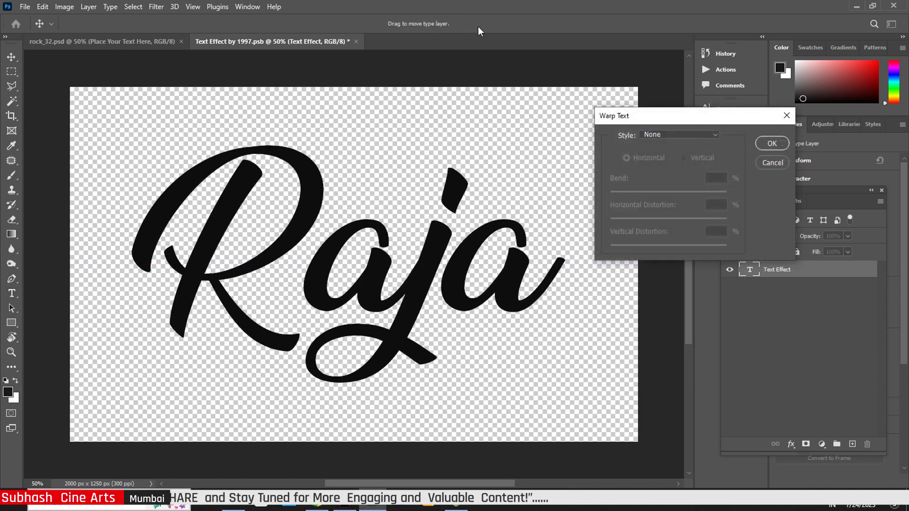
{"action": "left_click", "coordinate": [716, 135]}
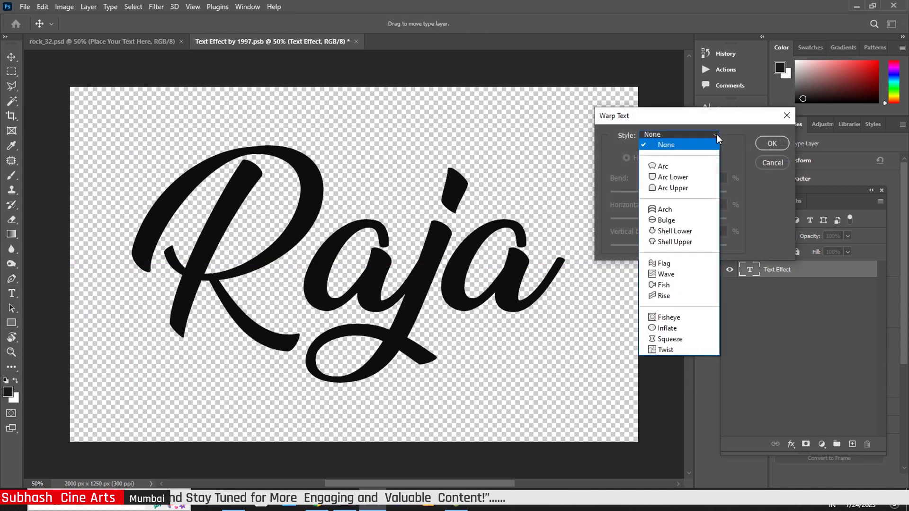
{"action": "left_click", "coordinate": [681, 165]}
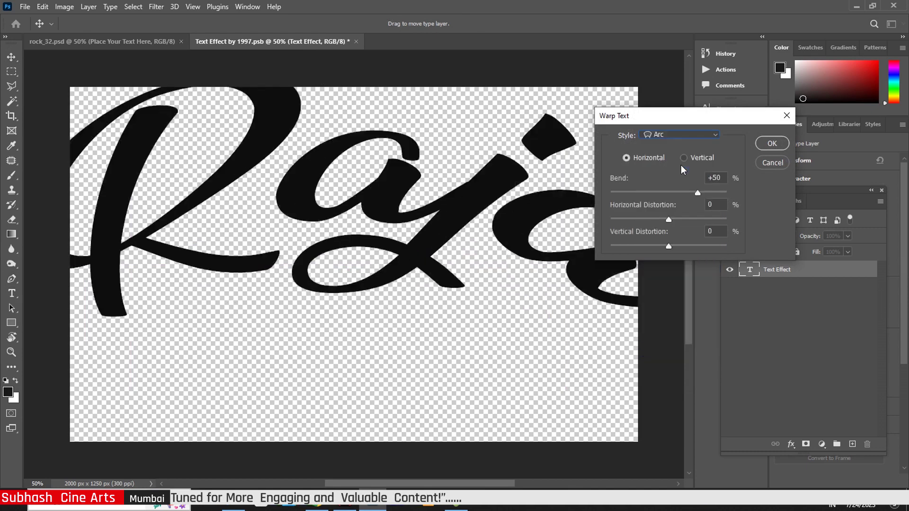
{"action": "left_click", "coordinate": [715, 137]}
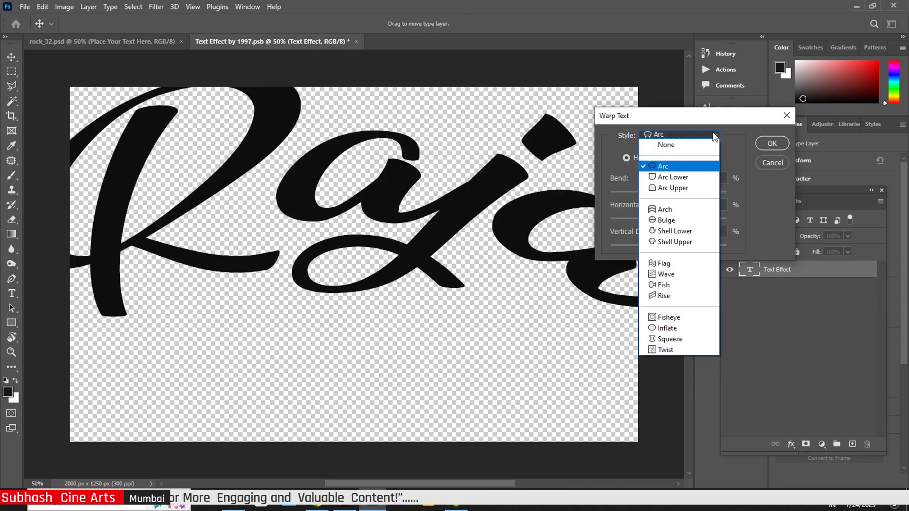
{"action": "left_click", "coordinate": [715, 137]}
{"action": "left_click_drag", "start_coordinate": [698, 192], "coordinate": [663, 208]}
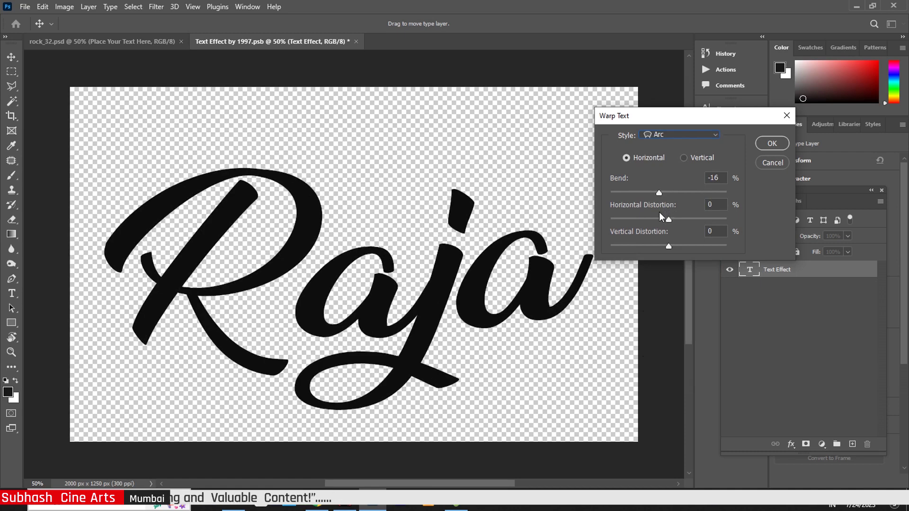
{"action": "left_click_drag", "start_coordinate": [669, 220], "coordinate": [669, 246]}
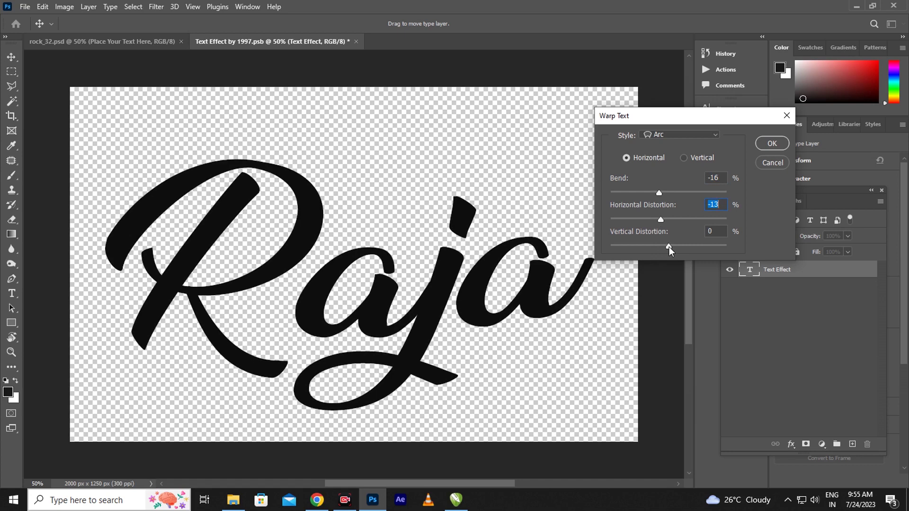
{"action": "left_click", "coordinate": [668, 247]}
{"action": "key", "text": "Return"}
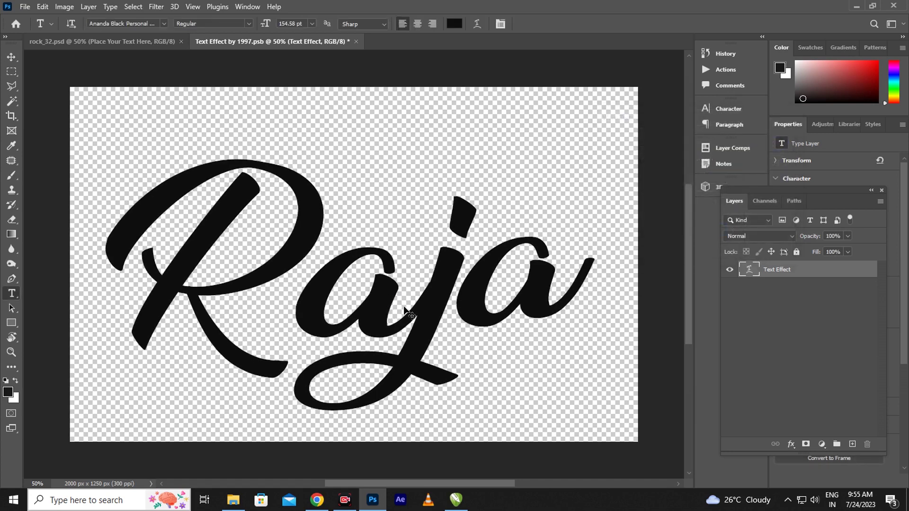
Step: Free-transform the warped Raja text down to 88.16% and centre it on the canvas
{"action": "key", "text": "ctrl+t"}
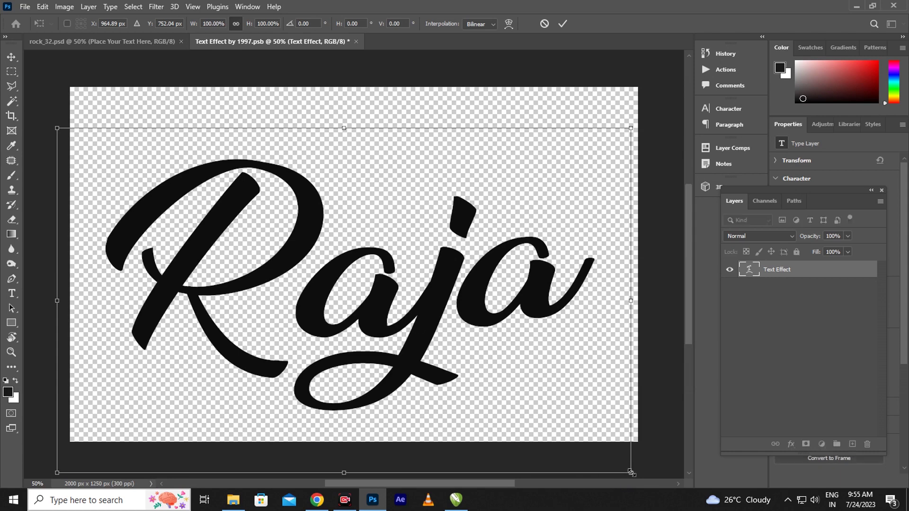
{"action": "left_click_drag", "start_coordinate": [631, 472], "coordinate": [597, 443]}
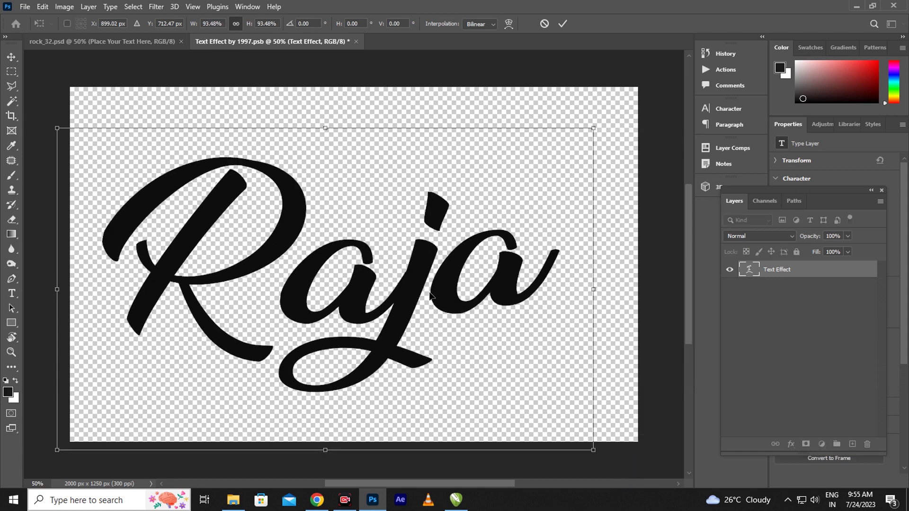
{"action": "left_click_drag", "start_coordinate": [430, 294], "coordinate": [450, 296]}
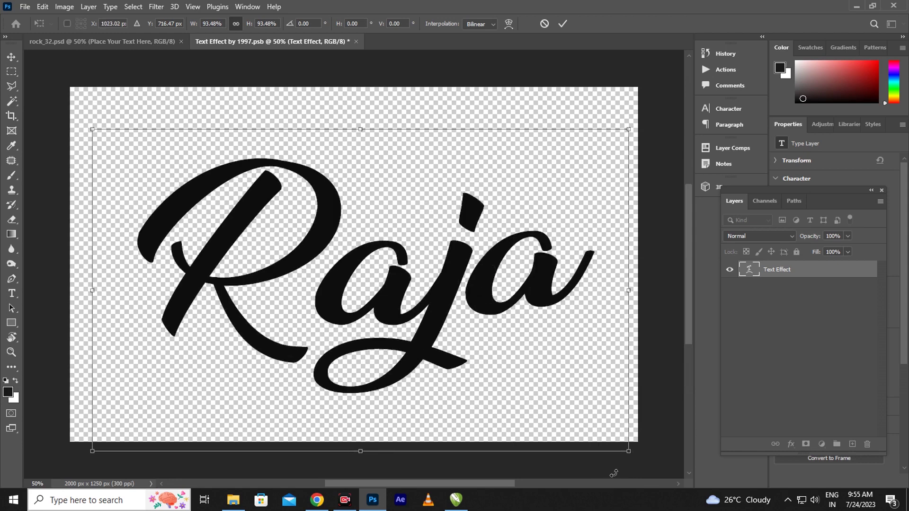
{"action": "left_click_drag", "start_coordinate": [629, 453], "coordinate": [598, 433]}
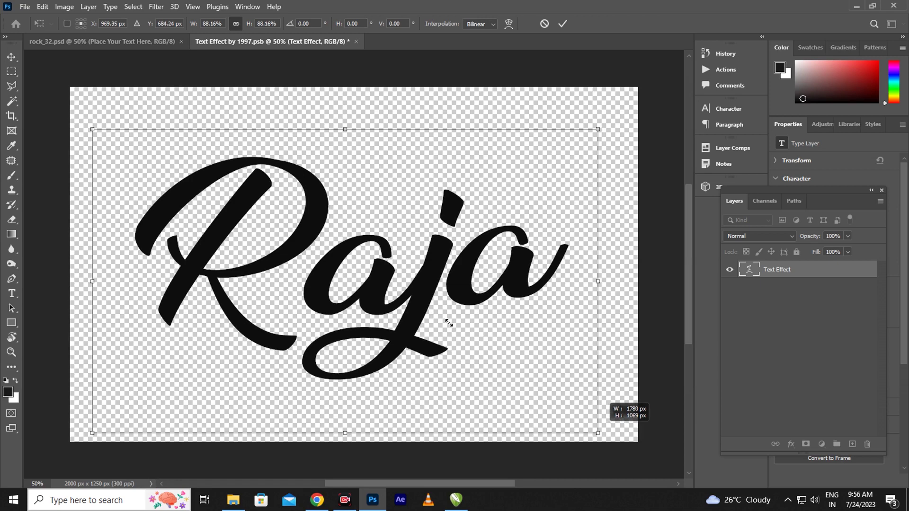
{"action": "left_click_drag", "start_coordinate": [440, 288], "coordinate": [433, 288]}
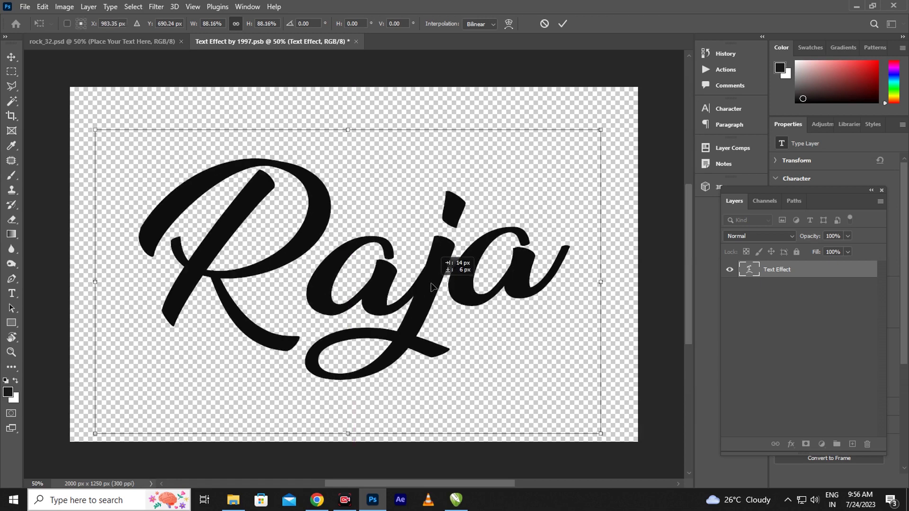
{"action": "left_click_drag", "start_coordinate": [433, 288], "coordinate": [428, 287]}
{"action": "left_click", "coordinate": [10, 58]}
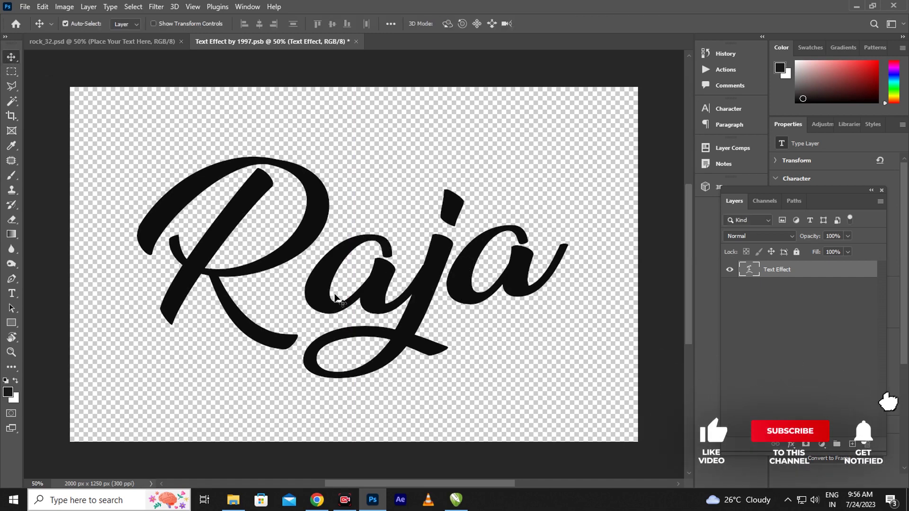
Step: Save and close the .psb smart object, then expand Top Effect and select Top Effect 1
{"action": "left_click", "coordinate": [356, 41]}
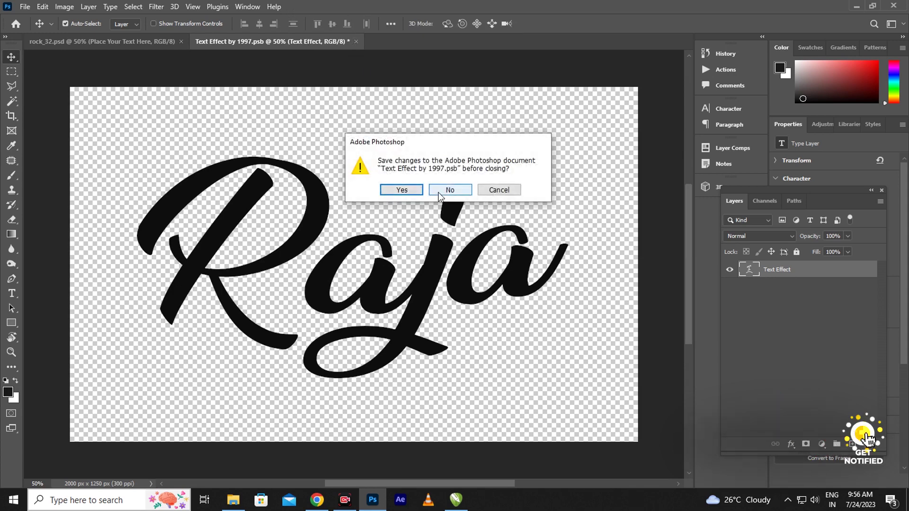
{"action": "left_click", "coordinate": [402, 190]}
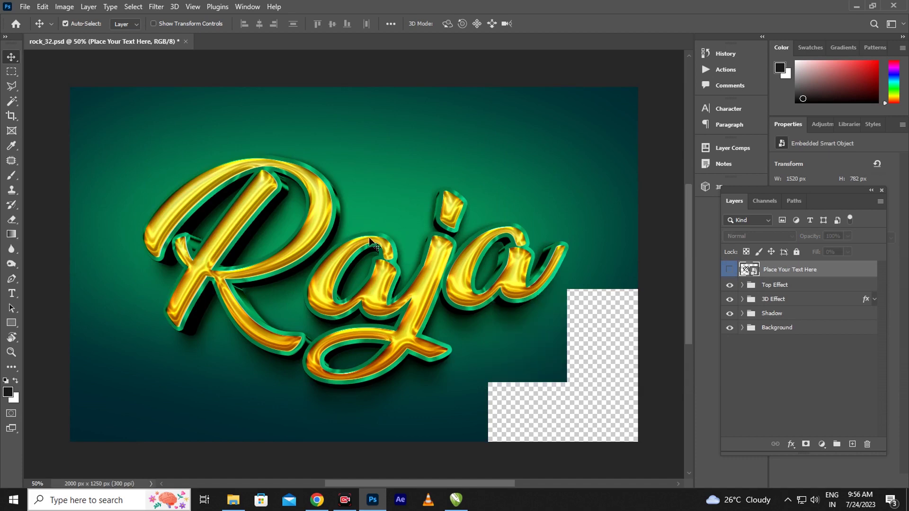
{"action": "left_click", "coordinate": [652, 324]}
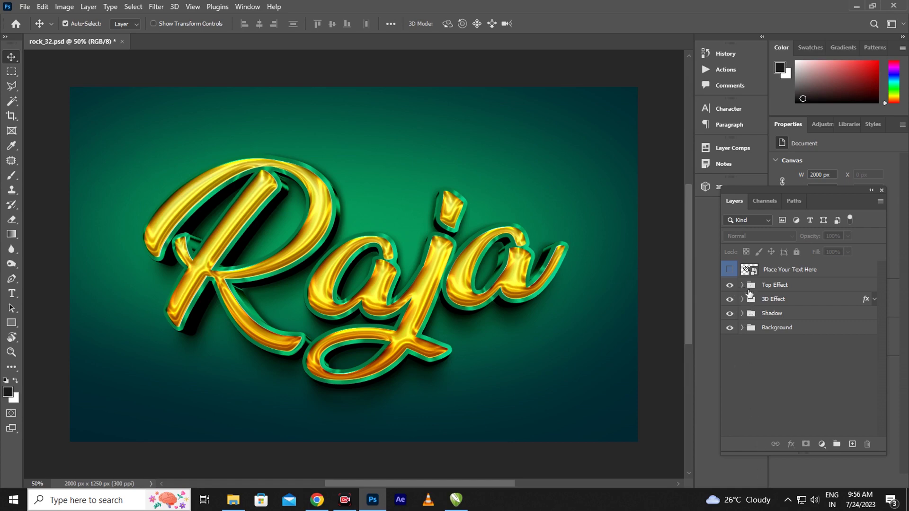
{"action": "left_click", "coordinate": [742, 284]}
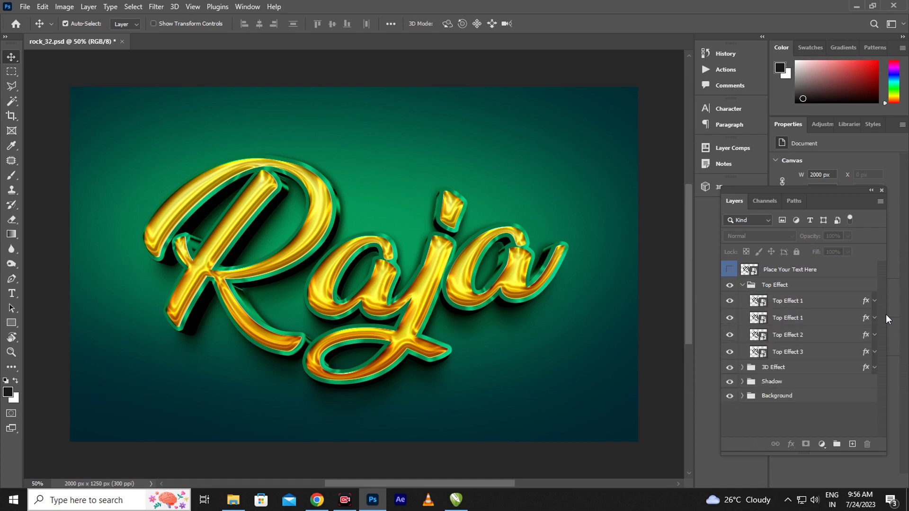
{"action": "left_click", "coordinate": [865, 303]}
Step: Open Top Effect 1's Bevel & Emboss settings and set the bevel size to 51 px
{"action": "key", "text": "h"}
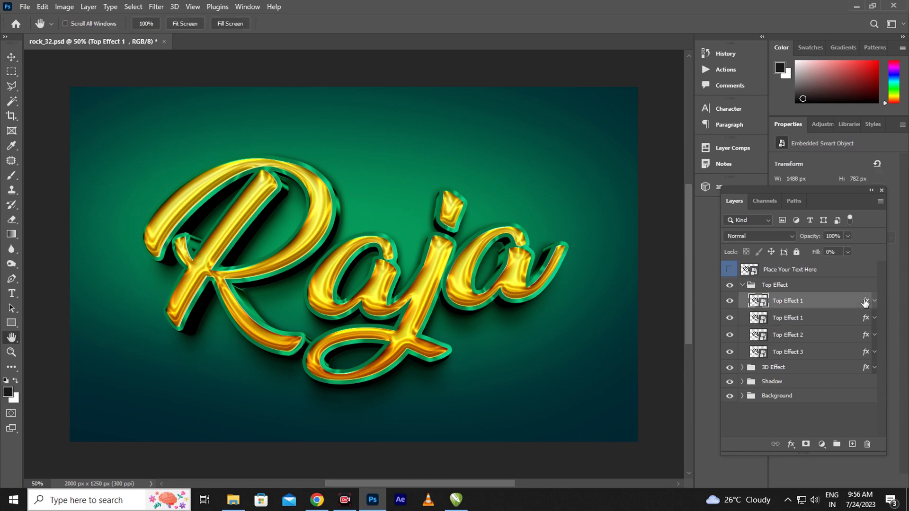
{"action": "double_click", "coordinate": [866, 303]}
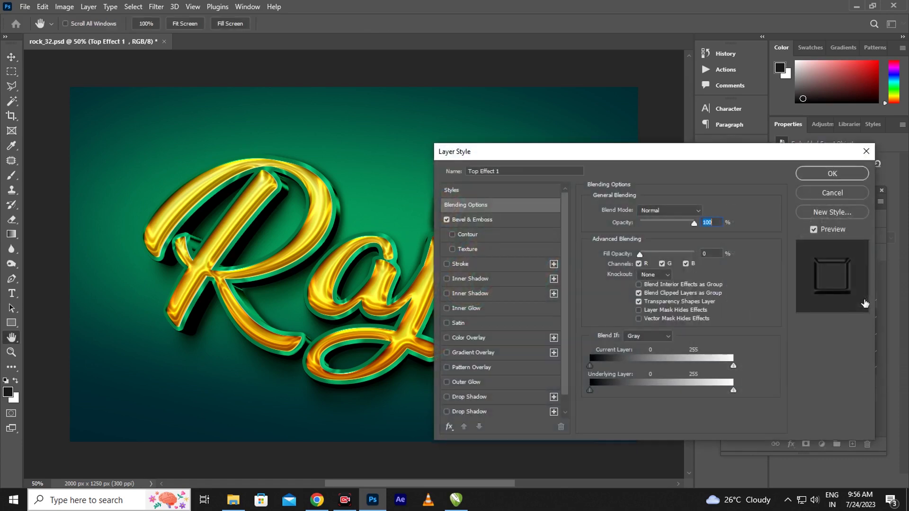
{"action": "left_click", "coordinate": [477, 220]}
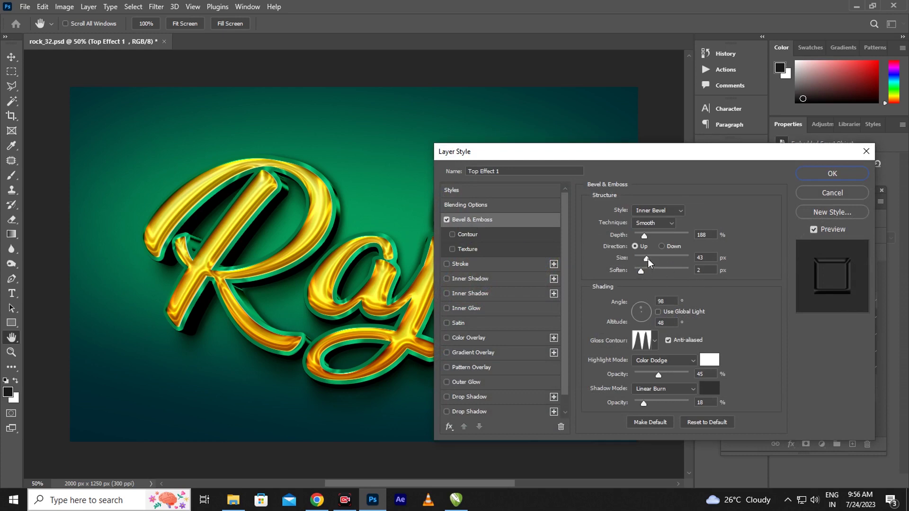
{"action": "mouse_move", "coordinate": [647, 257]}
{"action": "left_mouse_down"}
{"action": "mouse_move", "coordinate": [669, 260]}
{"action": "mouse_move", "coordinate": [658, 265]}
{"action": "left_mouse_up"}
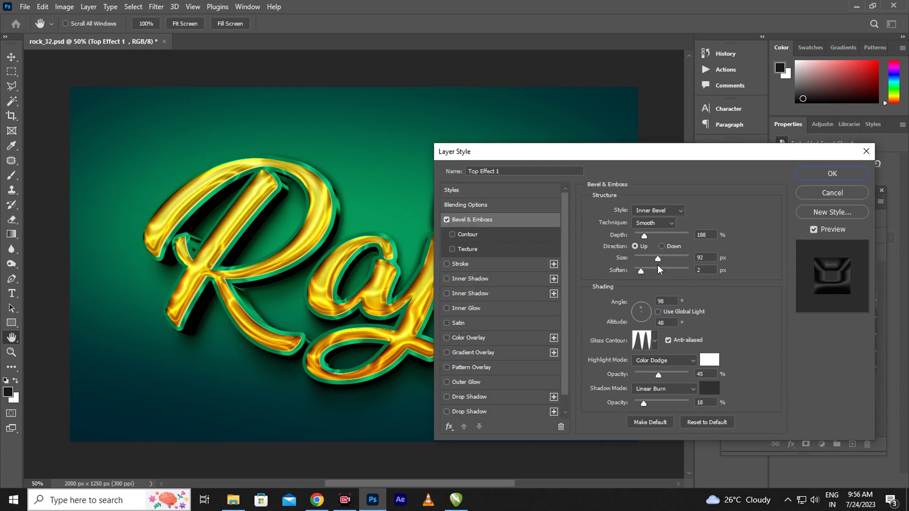
{"action": "mouse_move", "coordinate": [658, 265]}
{"action": "left_mouse_down"}
{"action": "mouse_move", "coordinate": [688, 267]}
{"action": "mouse_move", "coordinate": [655, 268]}
{"action": "left_mouse_up"}
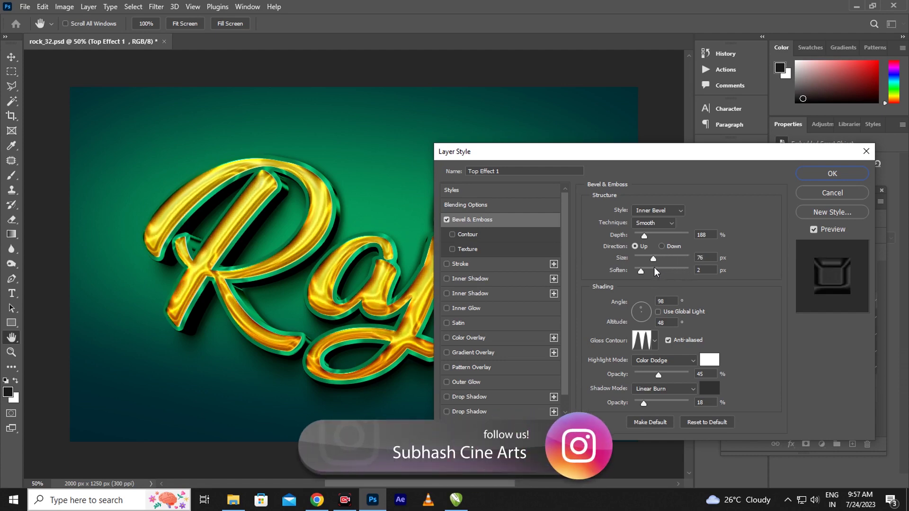
{"action": "left_click_drag", "start_coordinate": [655, 267], "coordinate": [640, 270]}
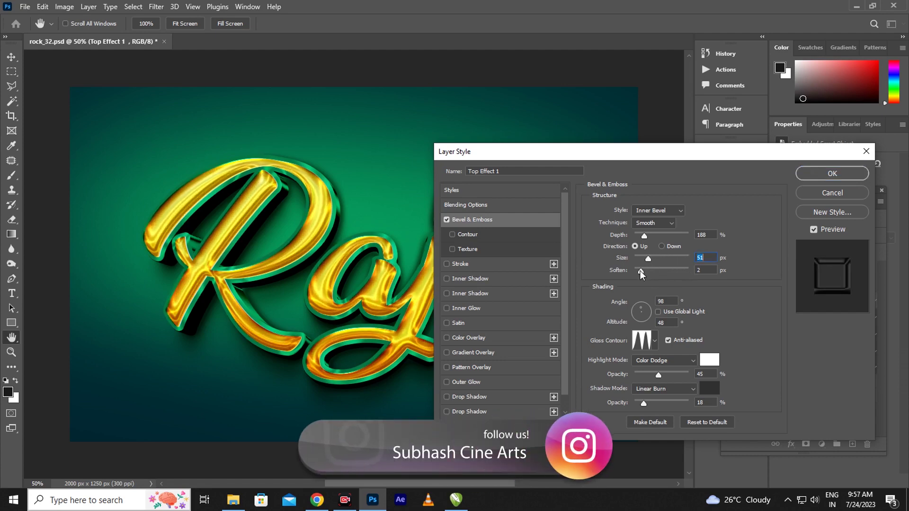
Step: Set the bevel technique to Smooth and highlight opacity to 69%, then apply the style
{"action": "left_click", "coordinate": [663, 223]}
{"action": "left_click", "coordinate": [658, 241]}
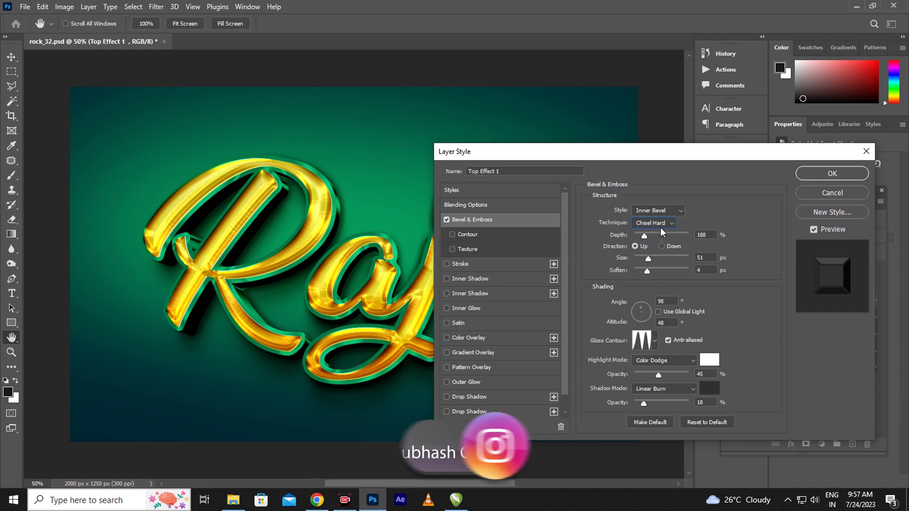
{"action": "left_click", "coordinate": [660, 224]}
{"action": "left_click", "coordinate": [656, 248]}
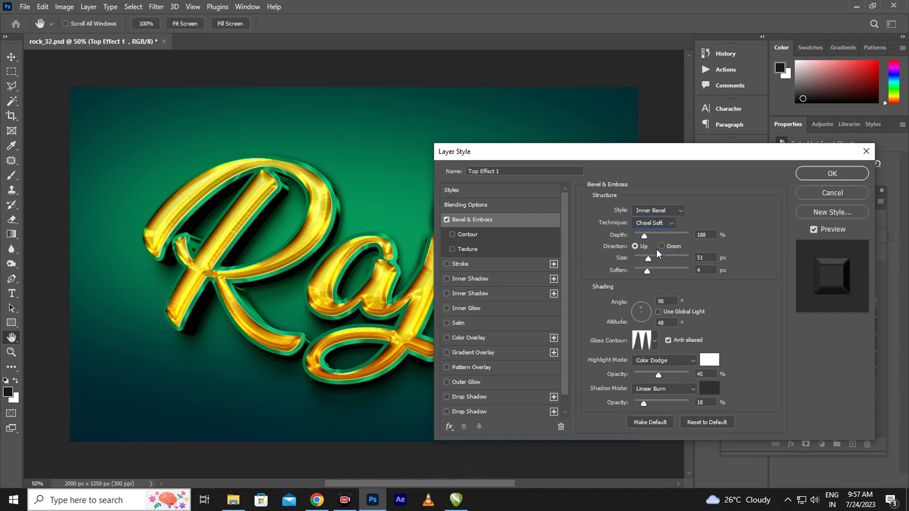
{"action": "left_click", "coordinate": [658, 221]}
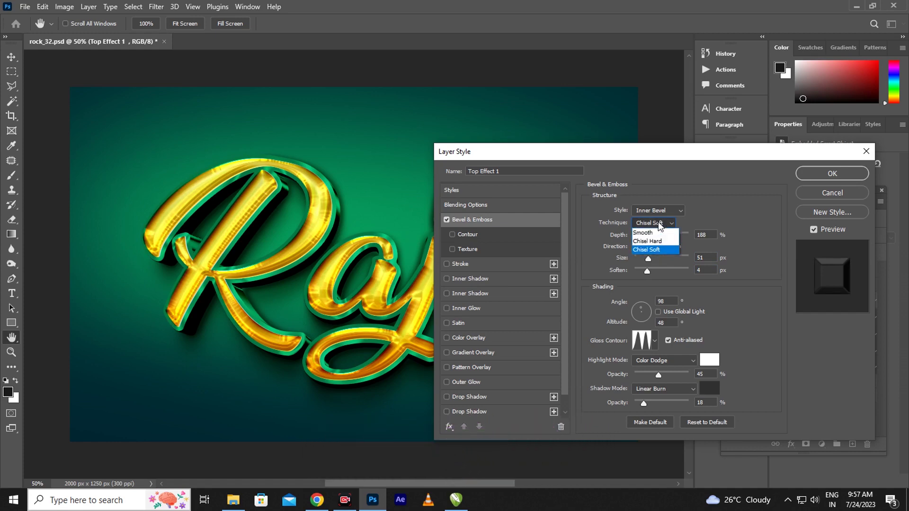
{"action": "left_click", "coordinate": [652, 233]}
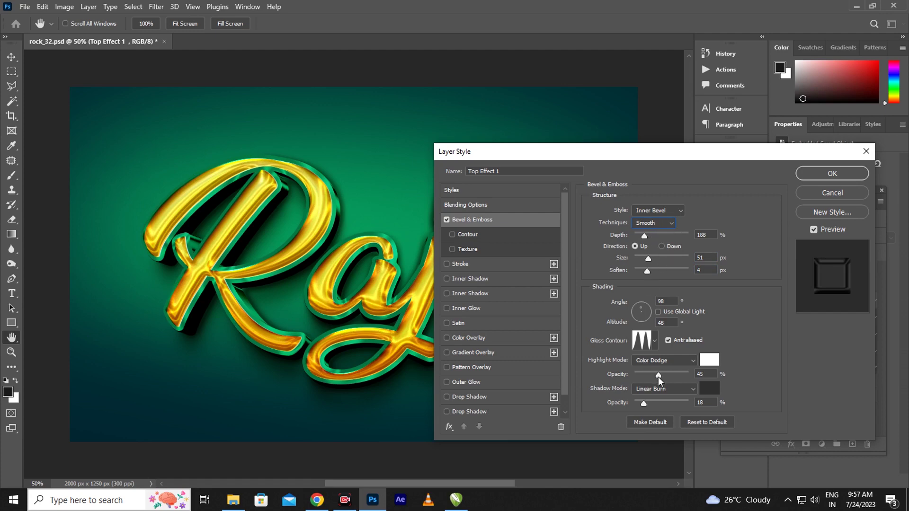
{"action": "left_click_drag", "start_coordinate": [658, 377], "coordinate": [672, 377]}
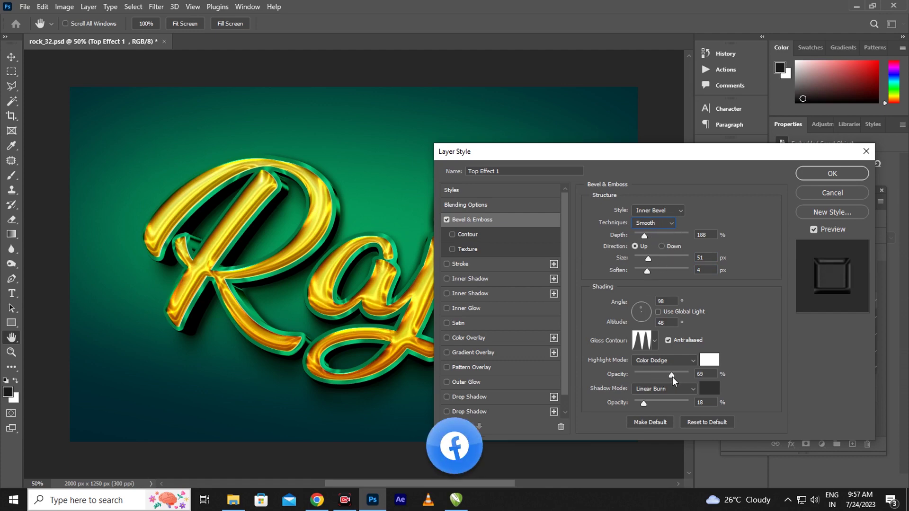
{"action": "left_click", "coordinate": [703, 374]}
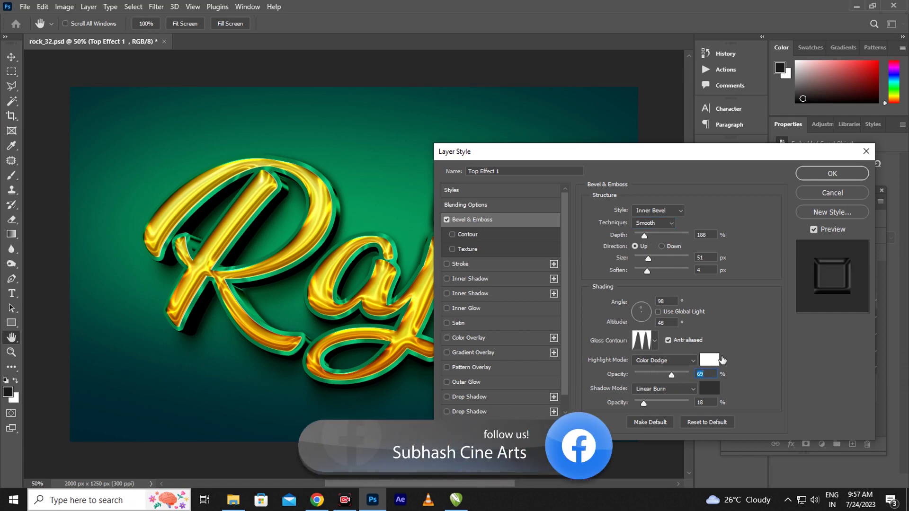
{"action": "left_click", "coordinate": [837, 177]}
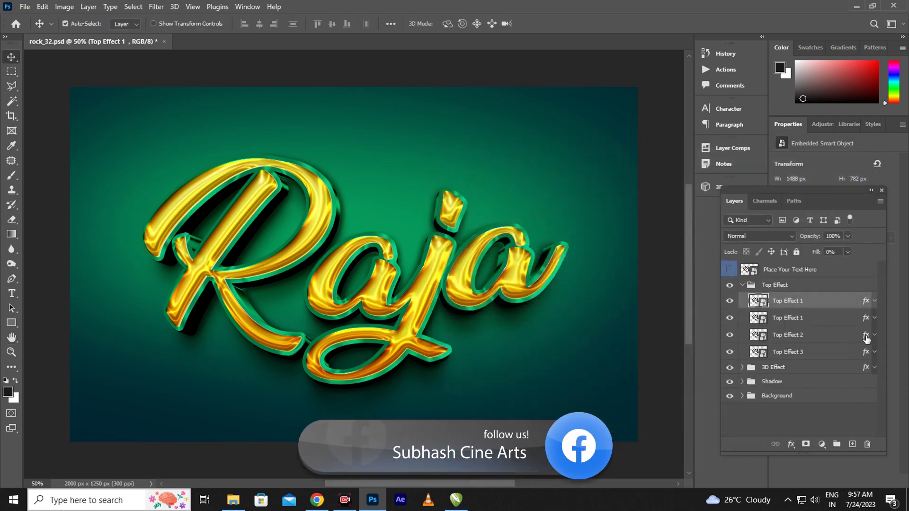
Step: Open the second Top Effect 1 layer's Bevel & Emboss and set its size to 16 px
{"action": "left_click", "coordinate": [864, 321]}
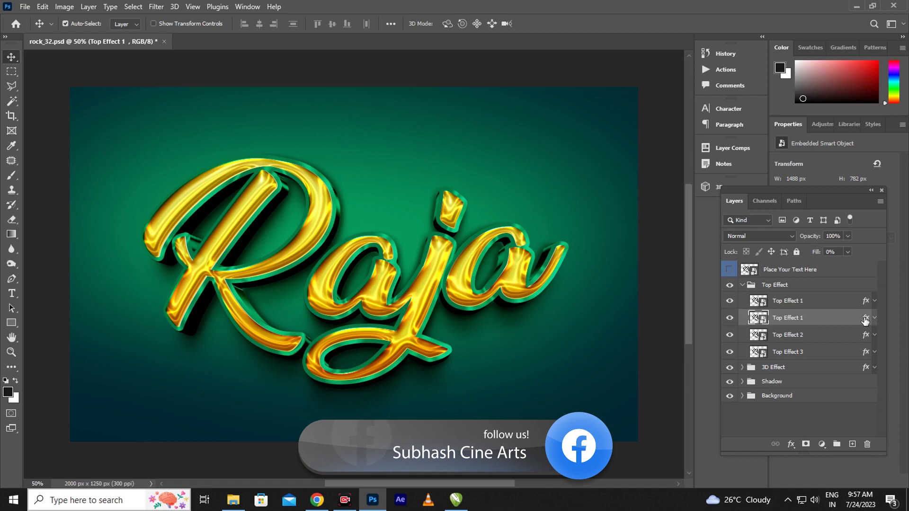
{"action": "double_click", "coordinate": [865, 322]}
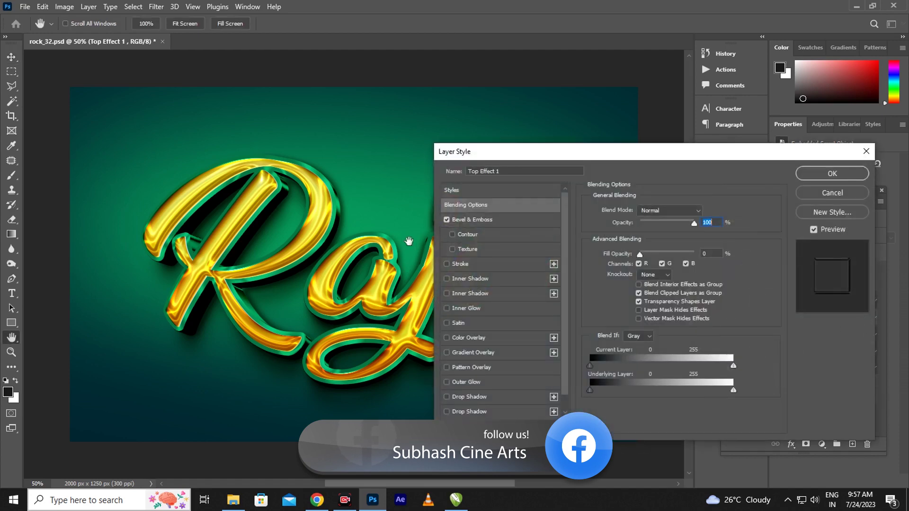
{"action": "left_click", "coordinate": [480, 218]}
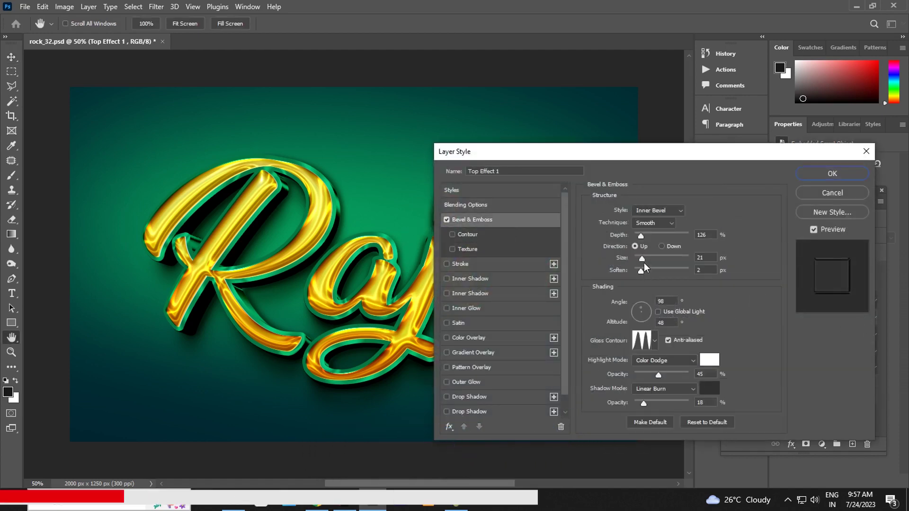
{"action": "left_click_drag", "start_coordinate": [643, 260], "coordinate": [648, 262]}
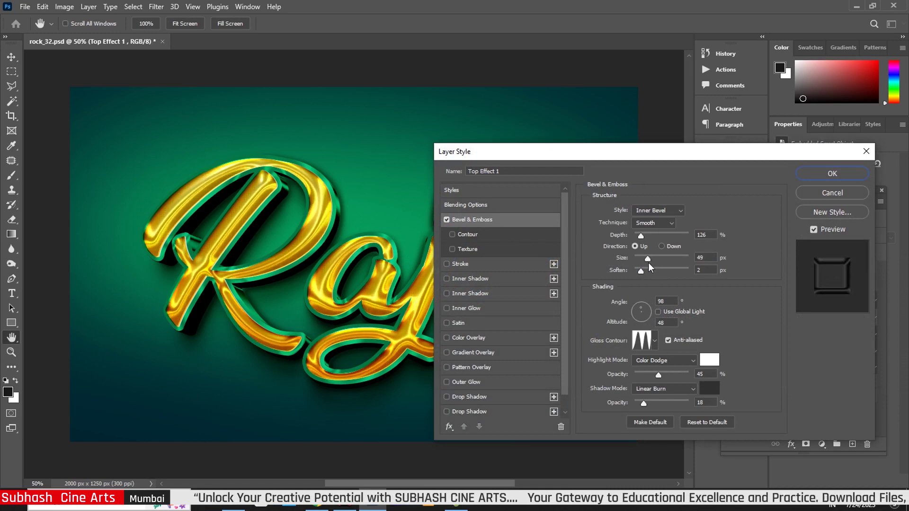
{"action": "left_click_drag", "start_coordinate": [649, 262], "coordinate": [640, 263]}
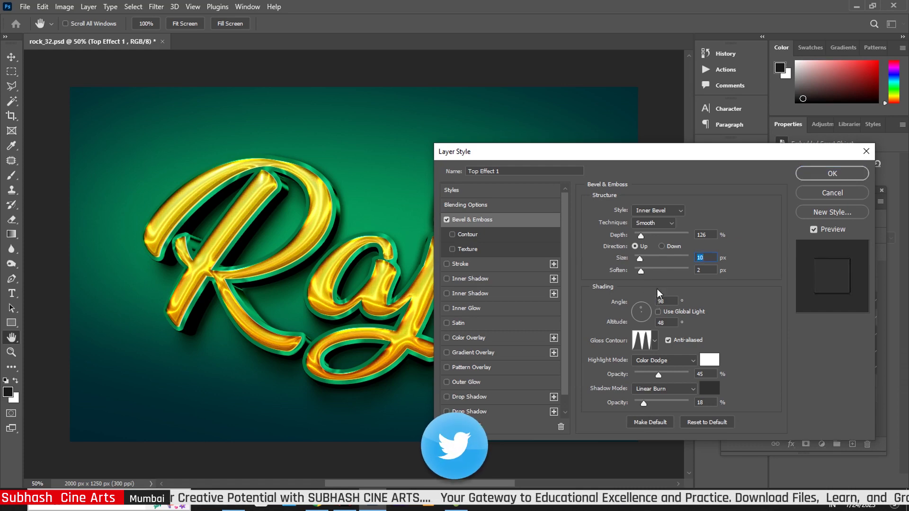
{"action": "left_click_drag", "start_coordinate": [640, 258], "coordinate": [640, 261]}
Step: Keep the white highlight colour, raise its opacity to 88%, and apply the style
{"action": "left_click", "coordinate": [709, 360]}
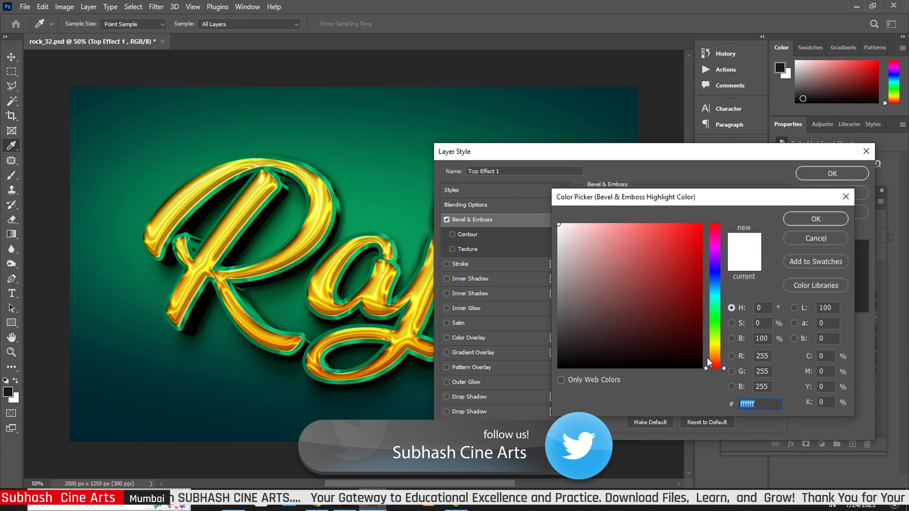
{"action": "left_click", "coordinate": [812, 214]}
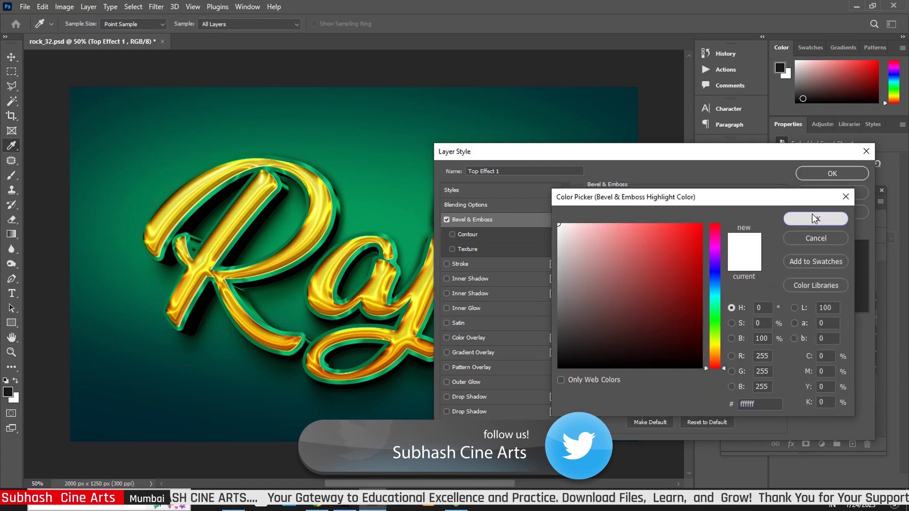
{"action": "left_click_drag", "start_coordinate": [658, 374], "coordinate": [683, 374]}
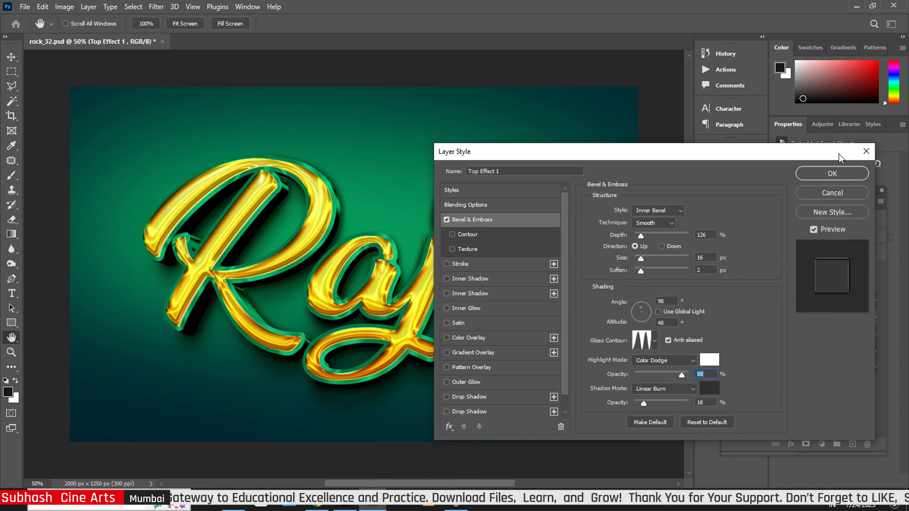
{"action": "left_click", "coordinate": [833, 174]}
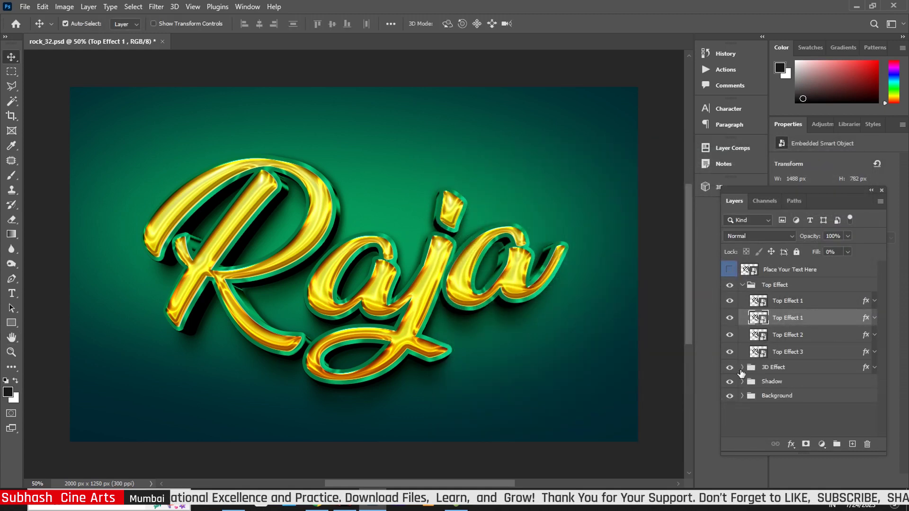
Step: Open the 3D Effect group's Text Effect 1 bevel settings and set the emboss size to 106 px
{"action": "left_click", "coordinate": [742, 286]}
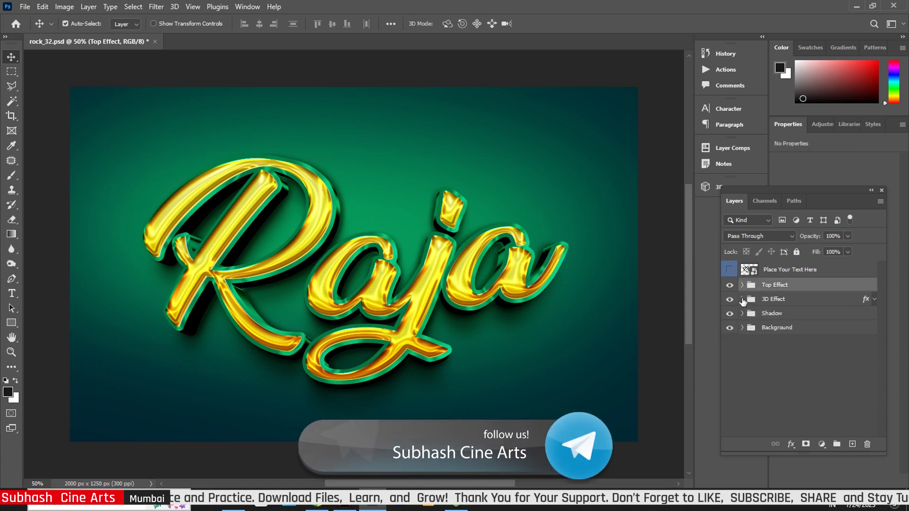
{"action": "left_click", "coordinate": [742, 299]}
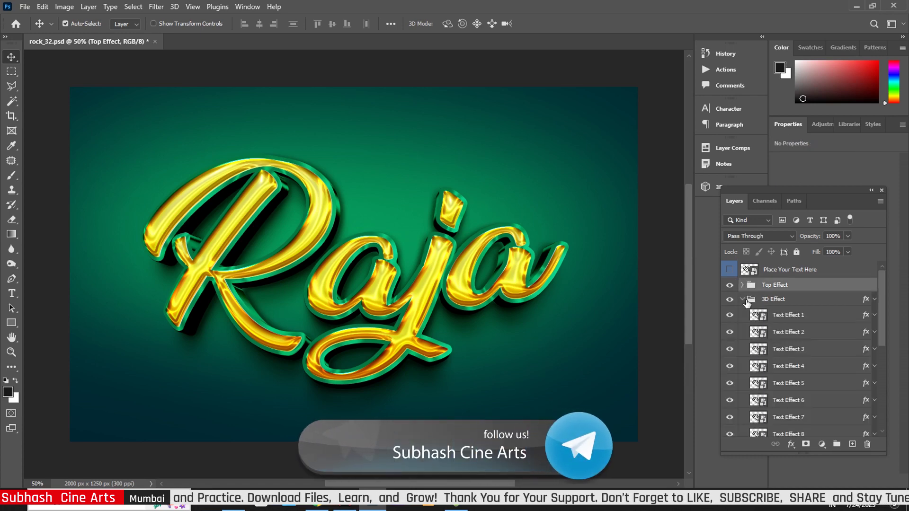
{"action": "left_click", "coordinate": [865, 316]}
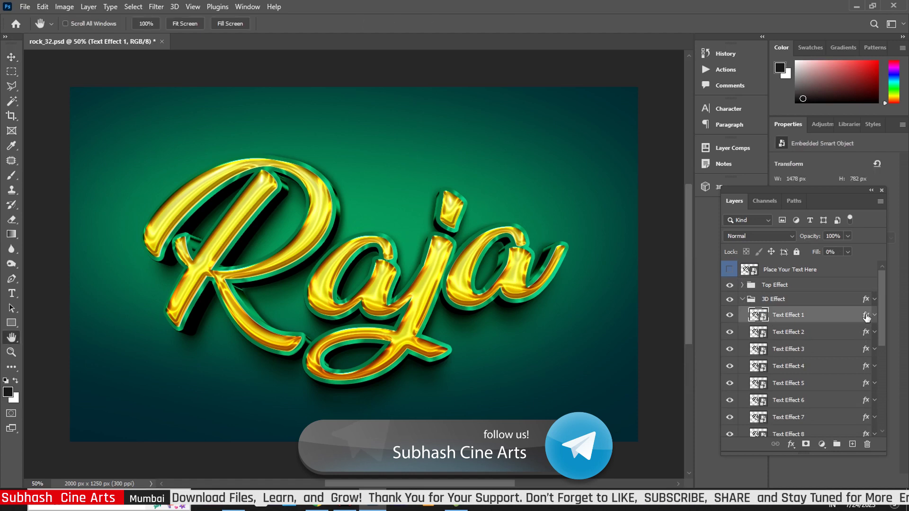
{"action": "double_click", "coordinate": [866, 315]}
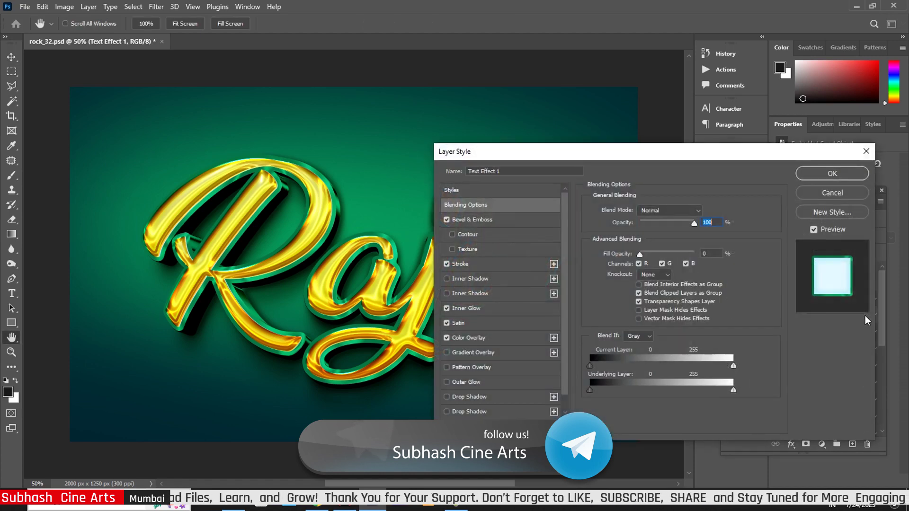
{"action": "left_click", "coordinate": [478, 220]}
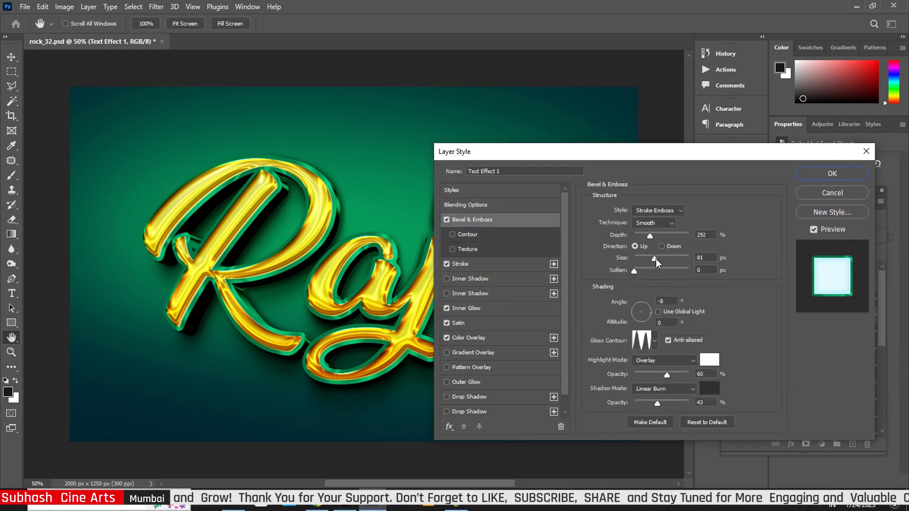
{"action": "left_click", "coordinate": [664, 260]}
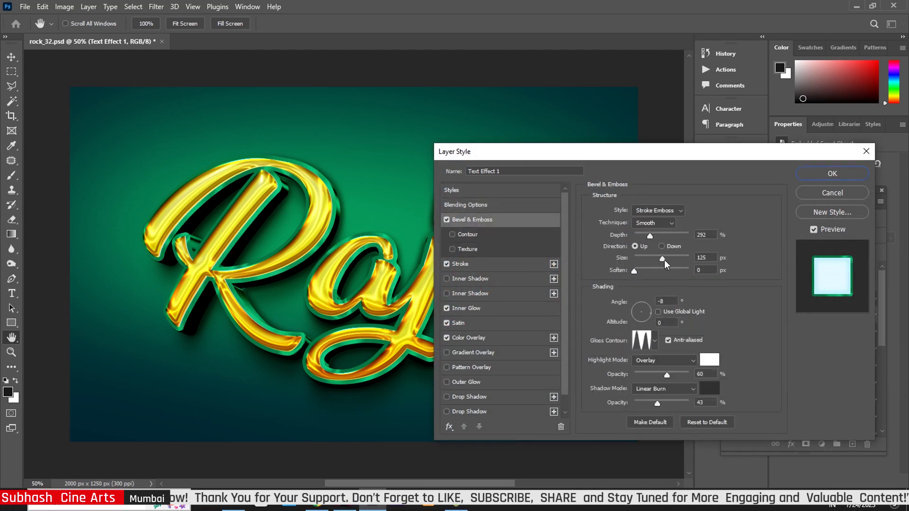
{"action": "left_click_drag", "start_coordinate": [663, 260], "coordinate": [659, 261]}
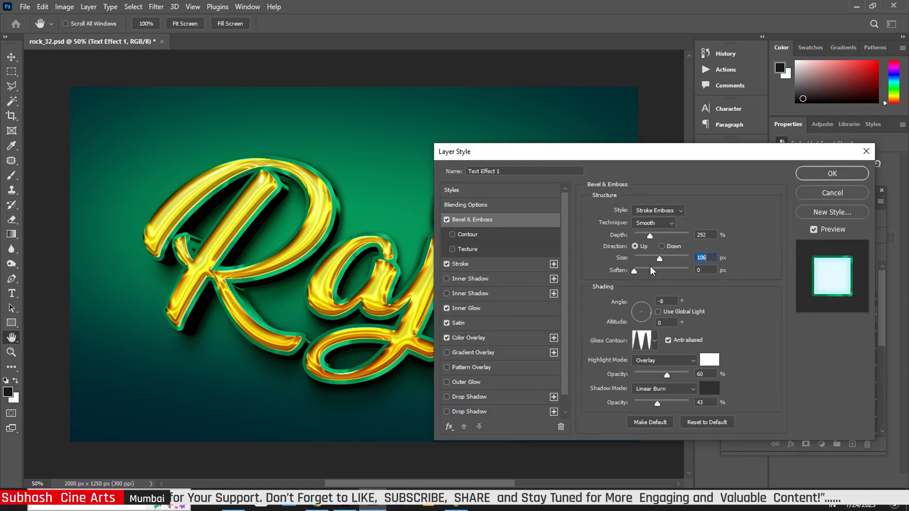
Step: Raise highlight opacity to 99%, review Inner Glow, Satin and Color Overlay, then apply
{"action": "left_click_drag", "start_coordinate": [667, 376], "coordinate": [684, 375]}
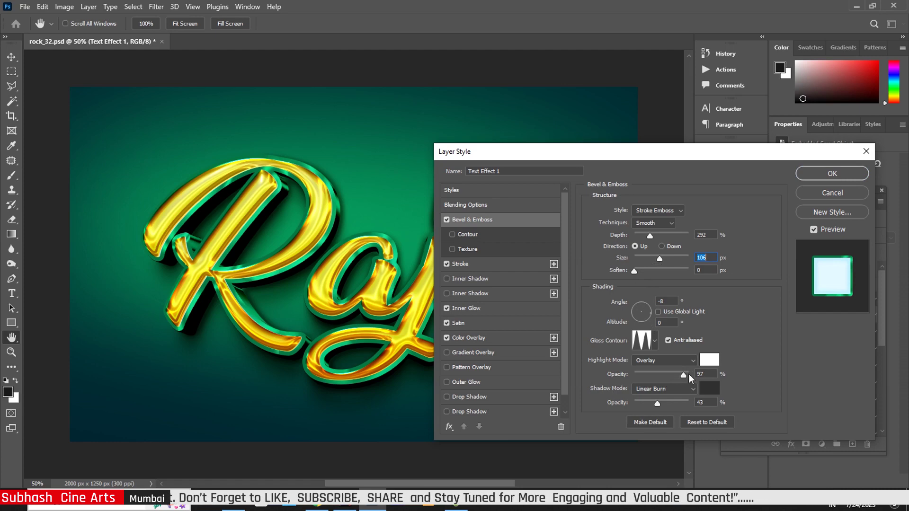
{"action": "left_click", "coordinate": [687, 376]}
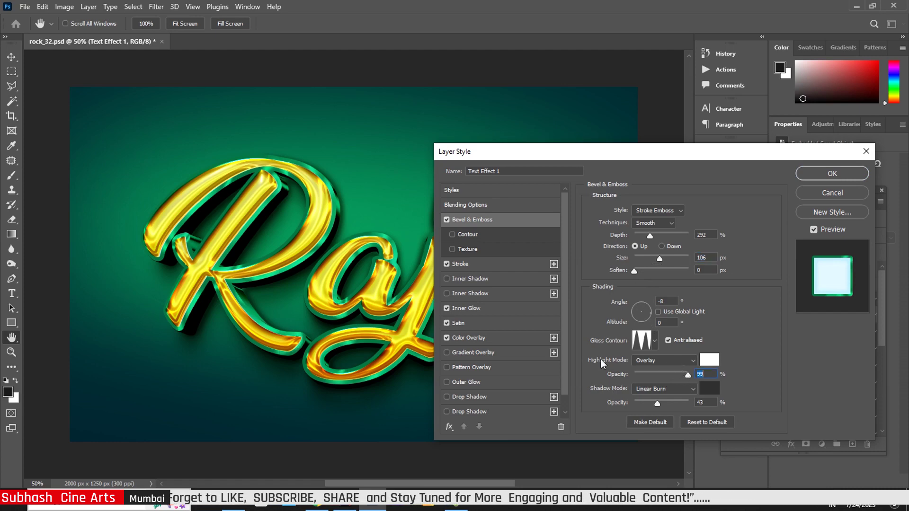
{"action": "left_click", "coordinate": [477, 308]}
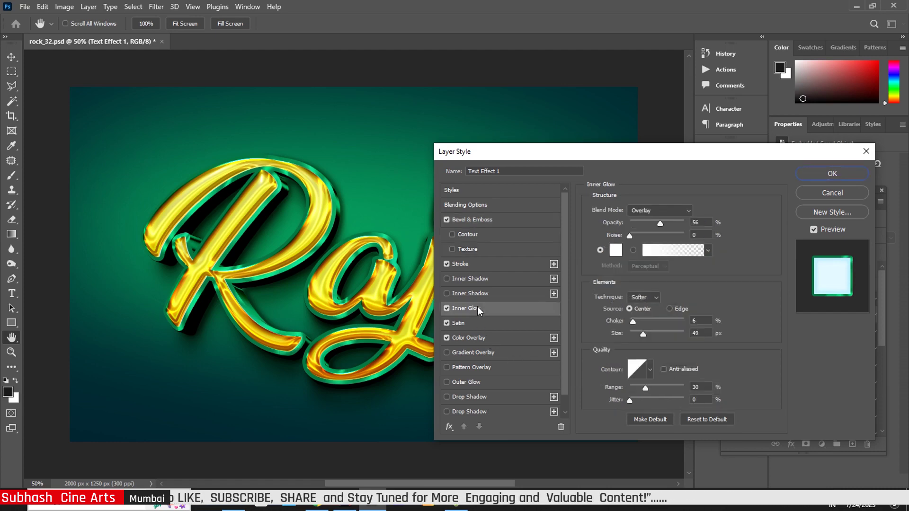
{"action": "left_click", "coordinate": [473, 321]}
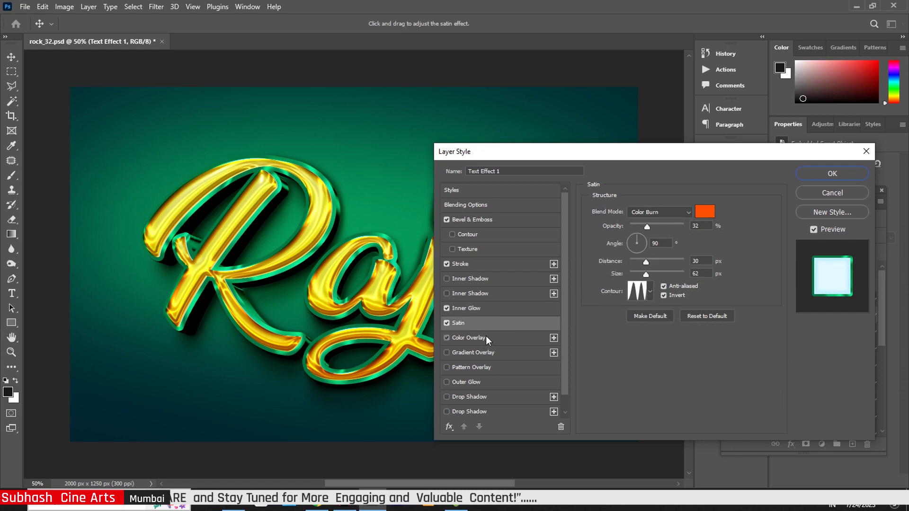
{"action": "left_click", "coordinate": [486, 337]}
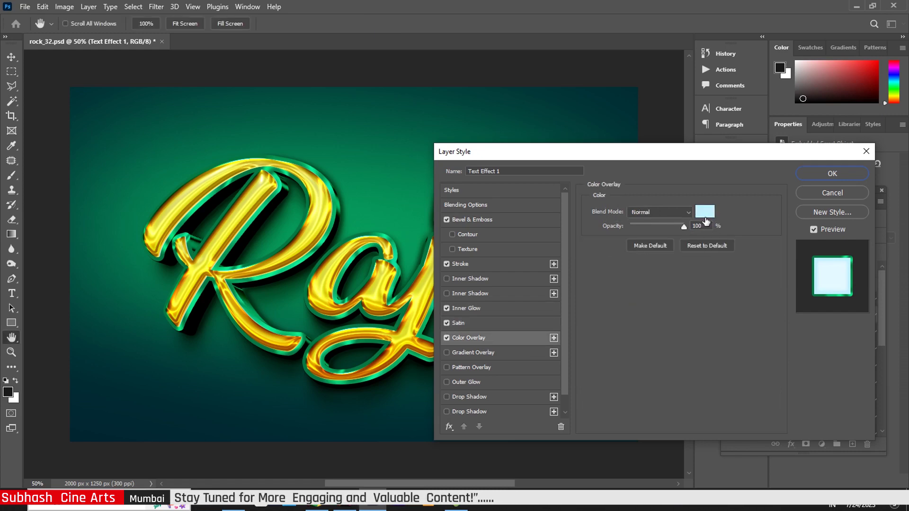
{"action": "left_click", "coordinate": [823, 173]}
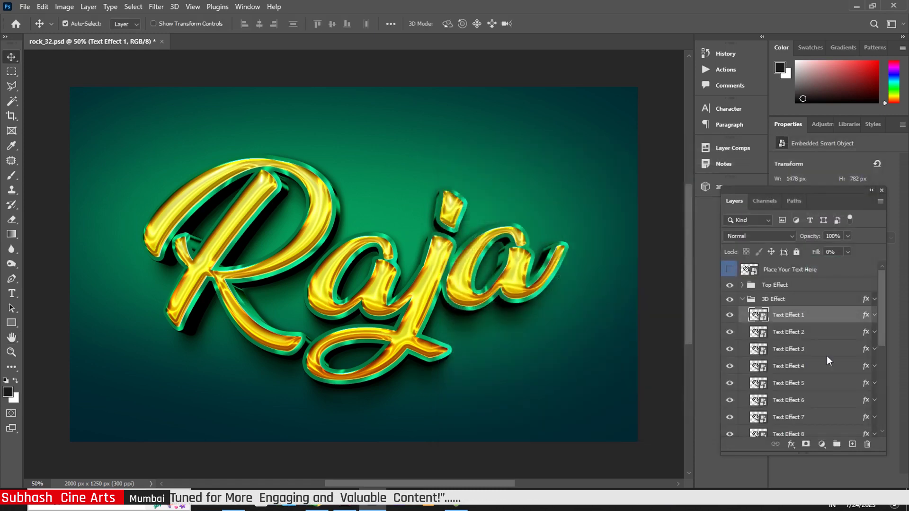
Step: Adjust Text Effect 2's Bevel & Emboss stroke-emboss size and soften amount
{"action": "left_click", "coordinate": [866, 333]}
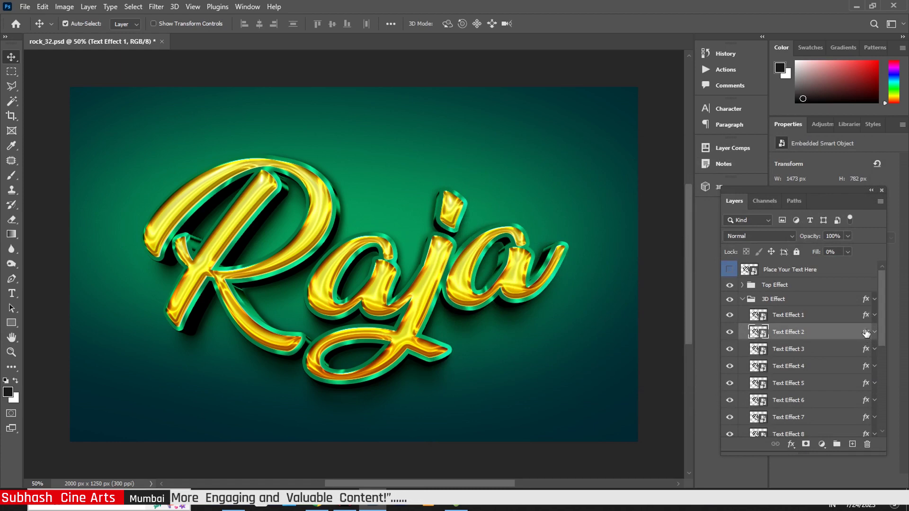
{"action": "key", "text": "h"}
{"action": "double_click", "coordinate": [866, 333]}
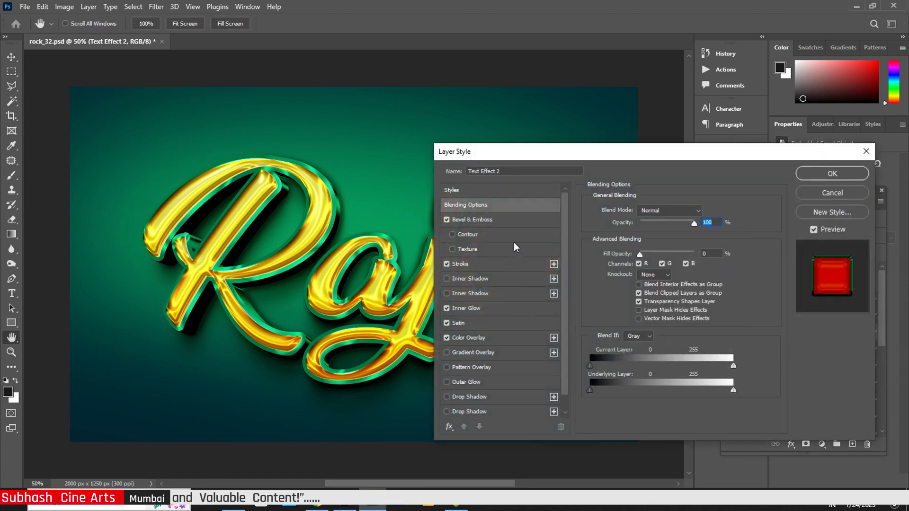
{"action": "left_click", "coordinate": [497, 216]}
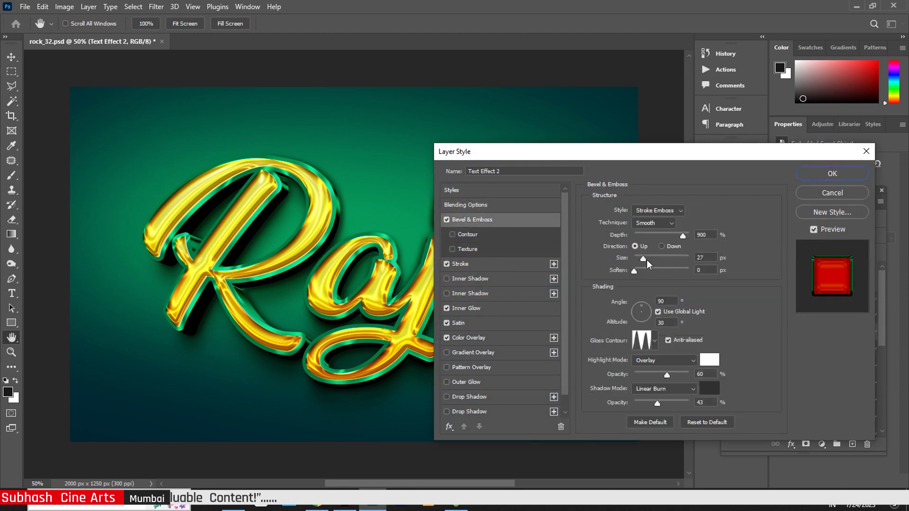
{"action": "left_click_drag", "start_coordinate": [647, 260], "coordinate": [651, 259]}
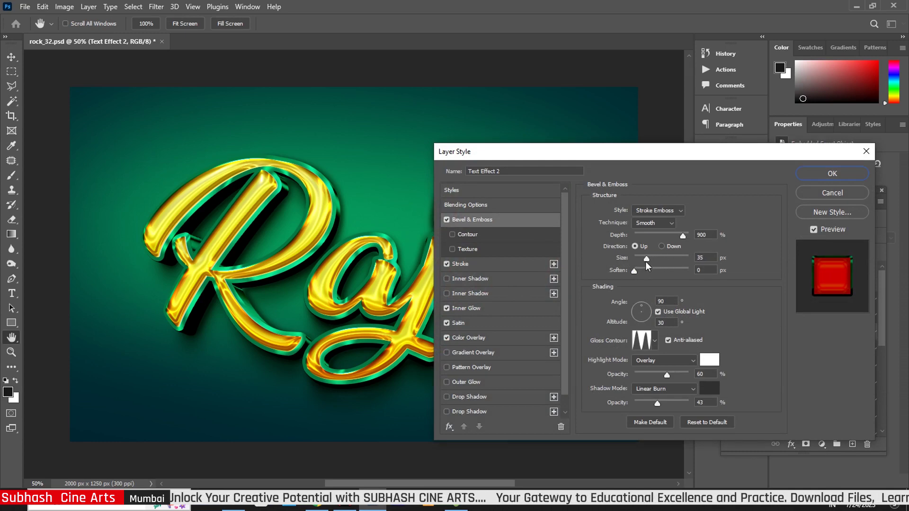
{"action": "mouse_move", "coordinate": [646, 259]}
{"action": "left_mouse_down"}
{"action": "mouse_move", "coordinate": [674, 266]}
{"action": "mouse_move", "coordinate": [641, 272]}
{"action": "left_mouse_up"}
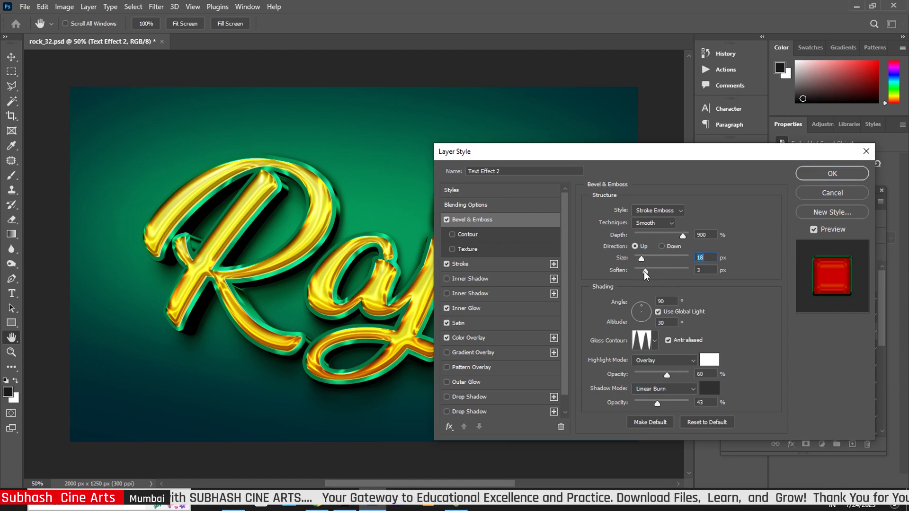
{"action": "left_click", "coordinate": [643, 272]}
Step: Set the inner glow to 29% choke, 35 px size, 61% range and a double-peak contour
{"action": "left_click", "coordinate": [481, 307]}
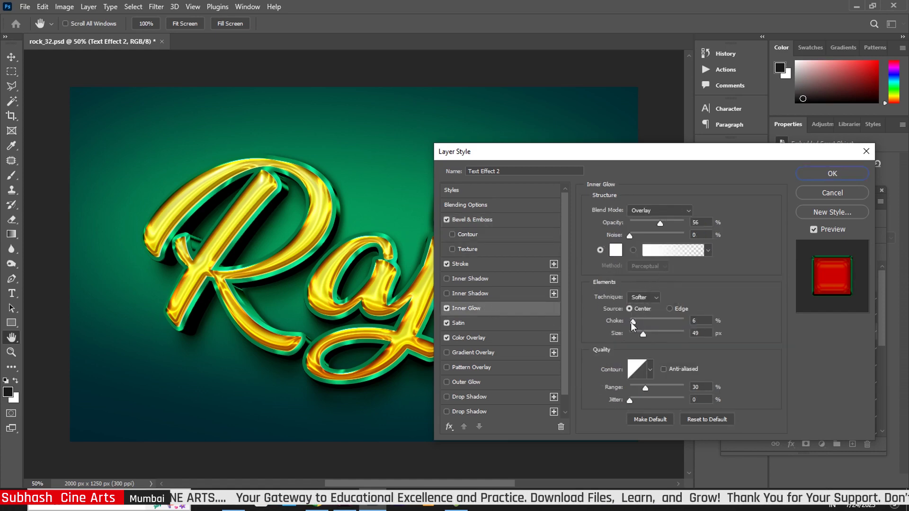
{"action": "left_click_drag", "start_coordinate": [633, 321], "coordinate": [646, 321]}
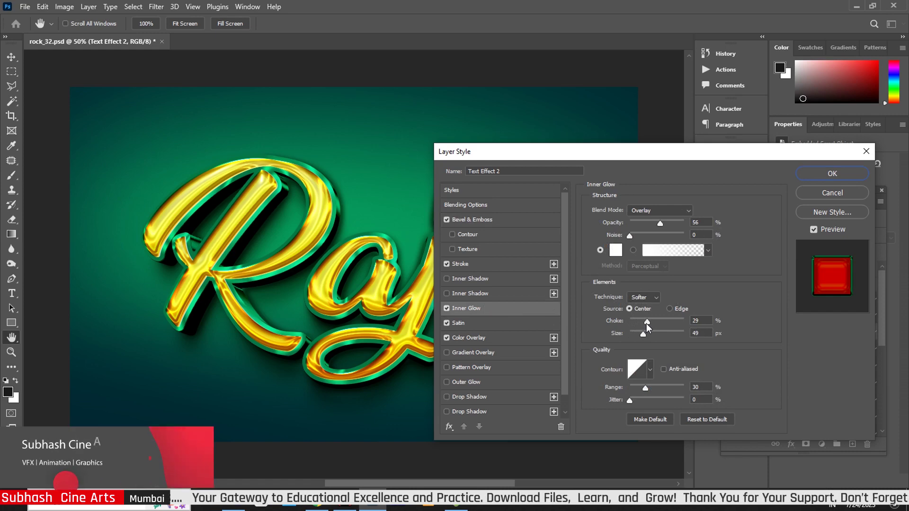
{"action": "left_click_drag", "start_coordinate": [643, 335], "coordinate": [640, 337]}
{"action": "left_click_drag", "start_coordinate": [645, 388], "coordinate": [662, 389]}
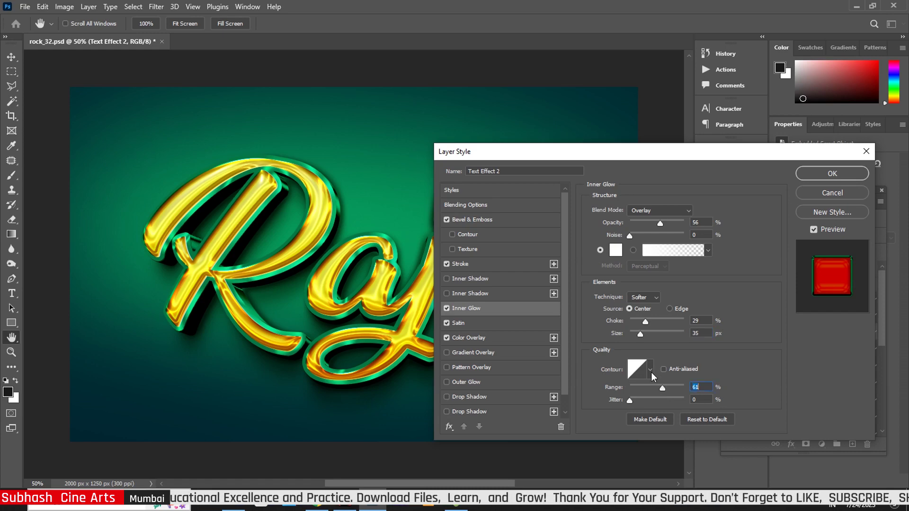
{"action": "left_click", "coordinate": [652, 372]}
{"action": "left_click", "coordinate": [601, 414]}
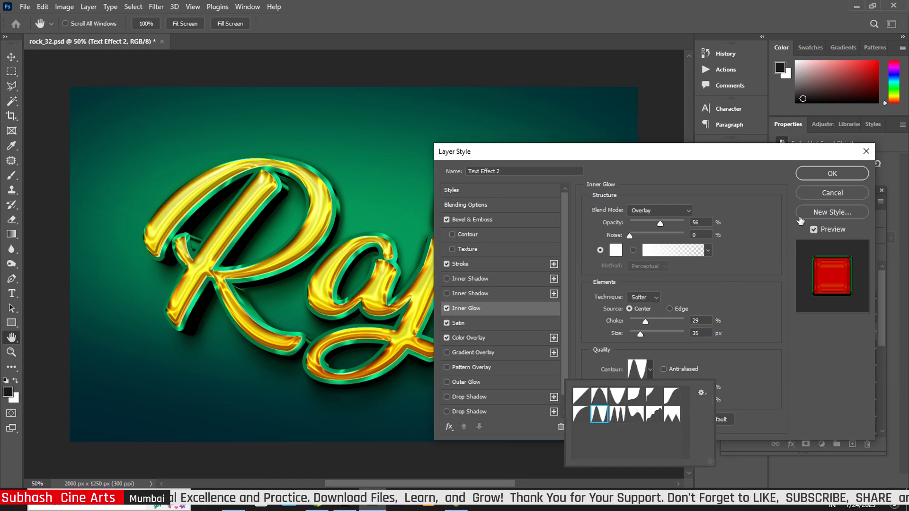
{"action": "left_click", "coordinate": [829, 178]}
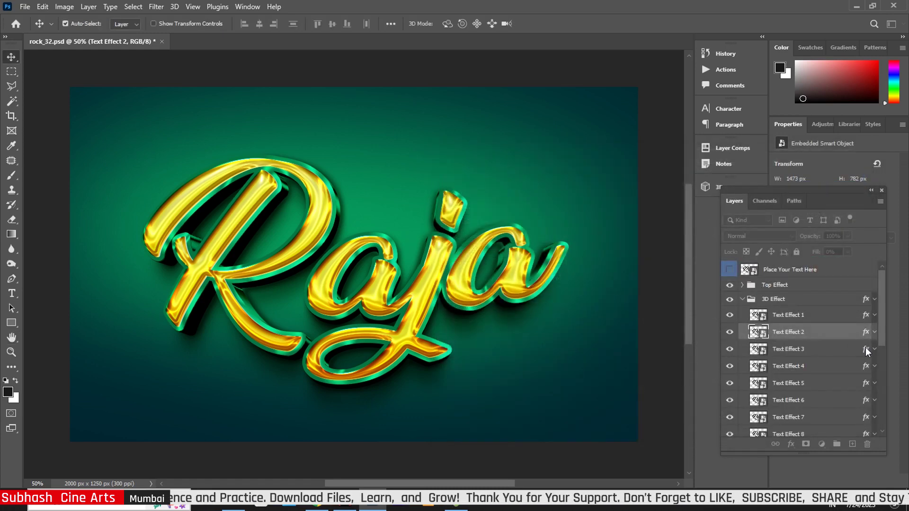
Step: Lower the Bevel & Emboss size on Text Effect 3
{"action": "left_click", "coordinate": [866, 349]}
{"action": "key", "text": "h"}
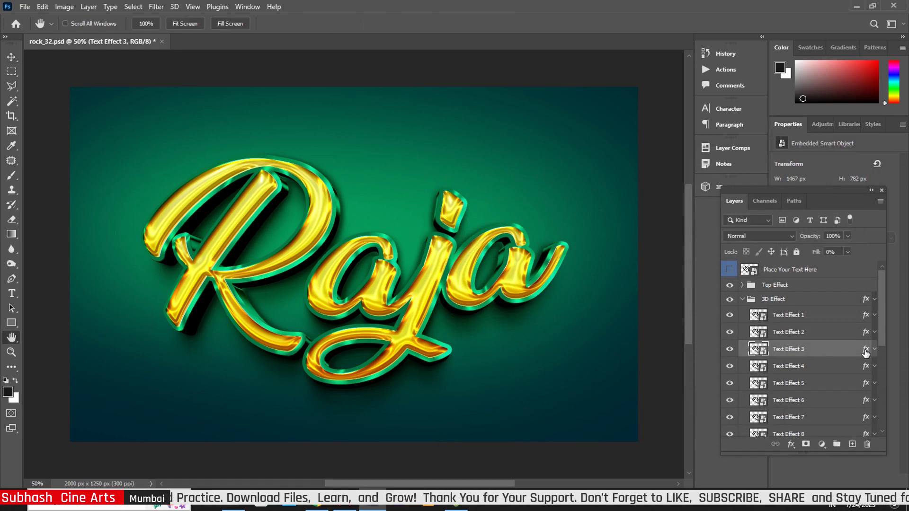
{"action": "double_click", "coordinate": [866, 350]}
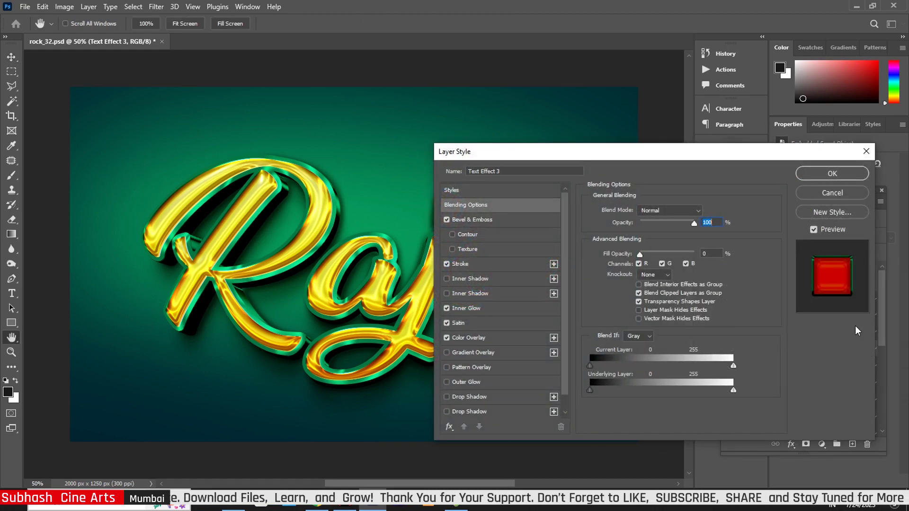
{"action": "left_click", "coordinate": [495, 219]}
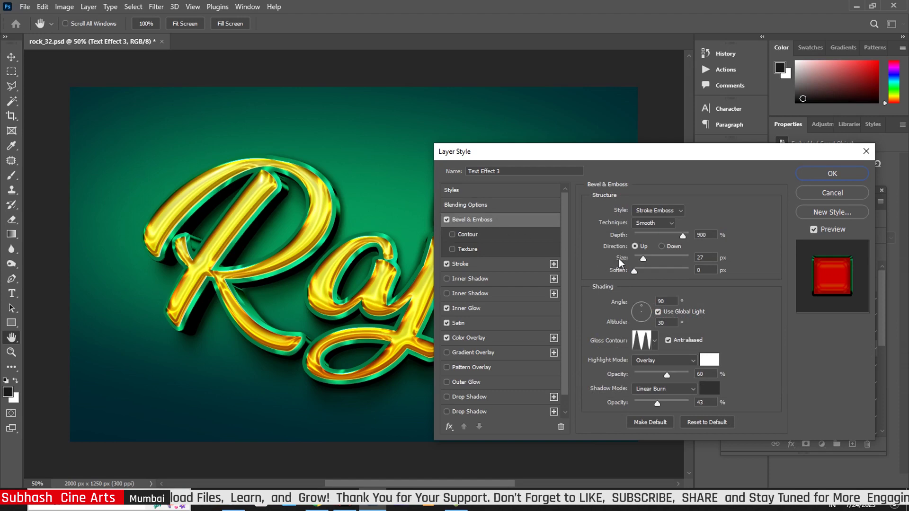
{"action": "mouse_move", "coordinate": [643, 260]}
{"action": "left_mouse_down"}
{"action": "mouse_move", "coordinate": [657, 264]}
{"action": "mouse_move", "coordinate": [639, 267]}
{"action": "mouse_move", "coordinate": [645, 264]}
{"action": "left_mouse_up"}
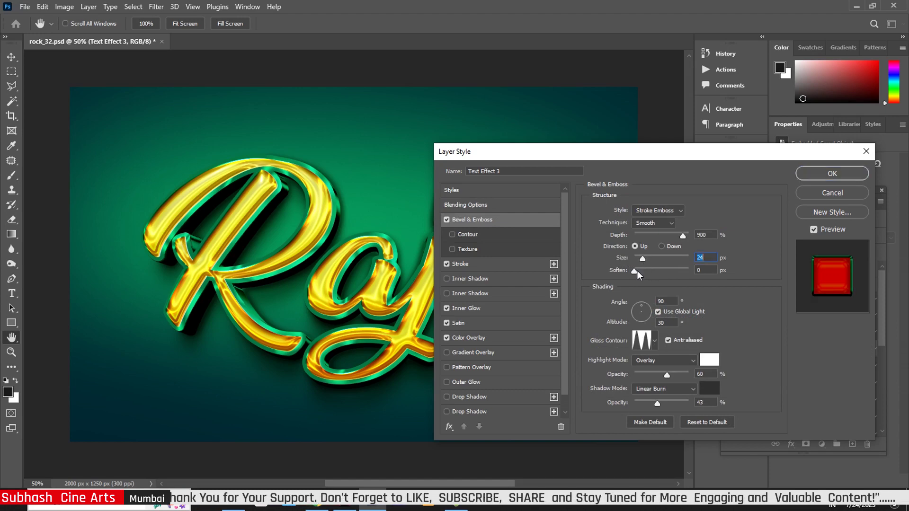
Step: Change Text Effect 3's stroke colour to the brighter green 026a3a
{"action": "left_click", "coordinate": [474, 262]}
{"action": "left_click", "coordinate": [616, 292]}
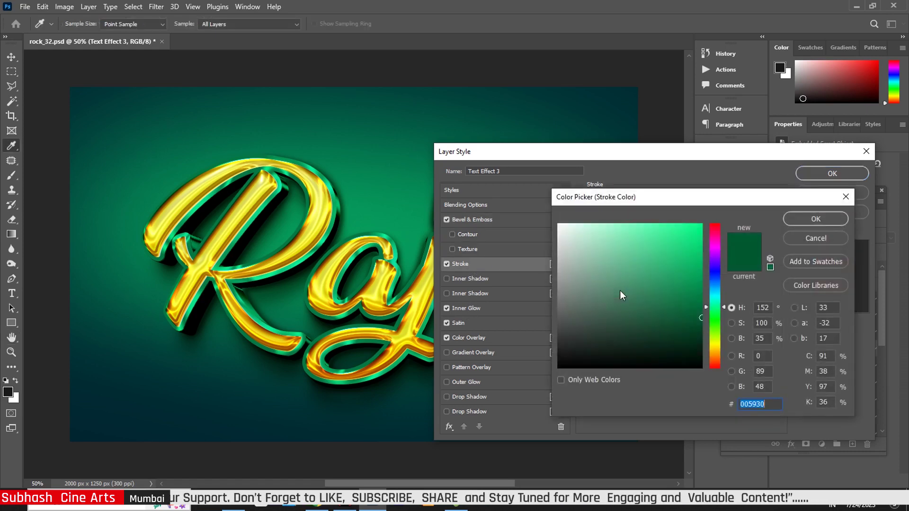
{"action": "left_click", "coordinate": [699, 308]}
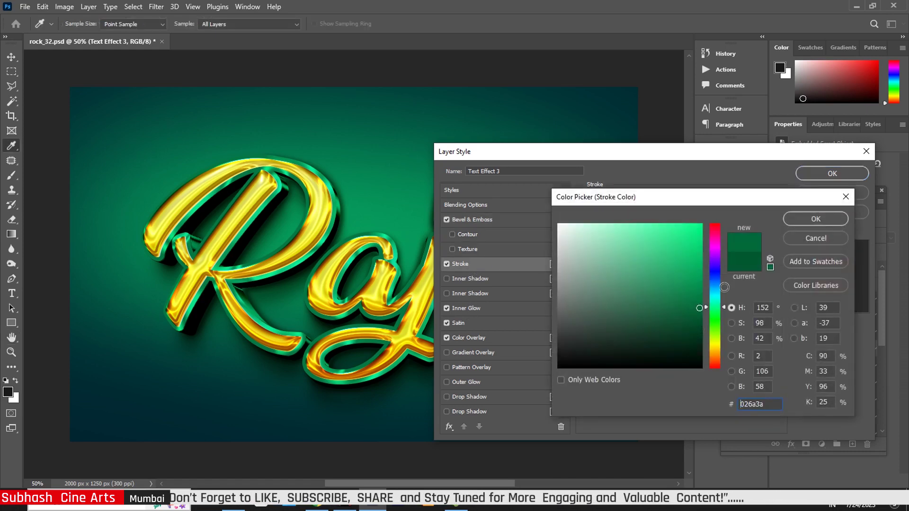
{"action": "left_click", "coordinate": [817, 221]}
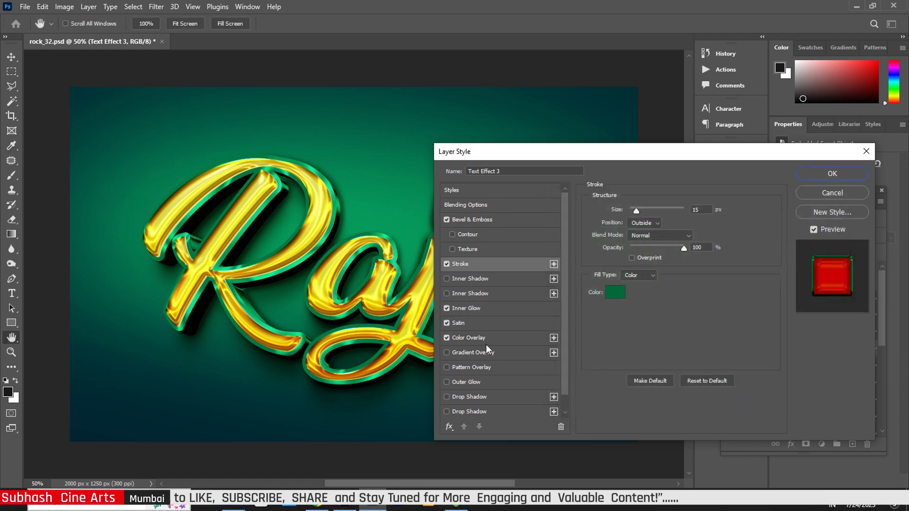
Step: Give the inner glow 69% opacity, 57% range and a peaked sawtooth contour
{"action": "left_click", "coordinate": [486, 309]}
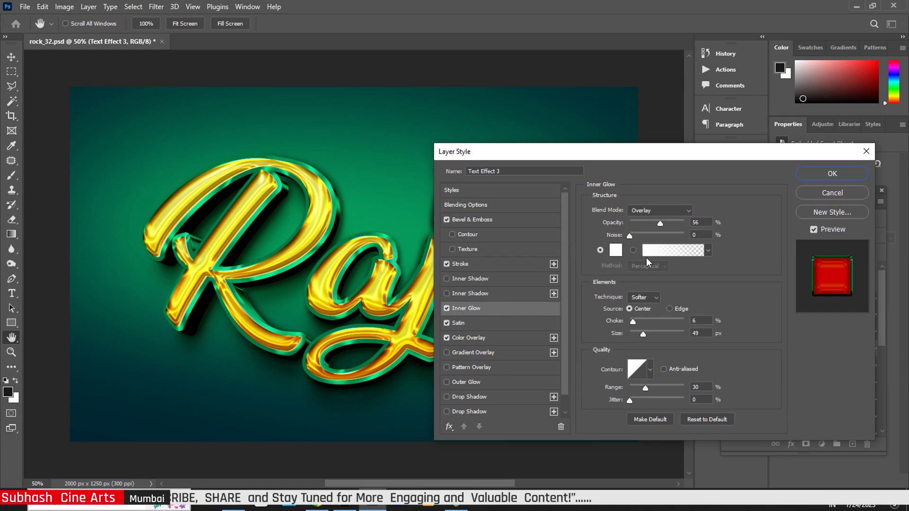
{"action": "left_click", "coordinate": [667, 222]}
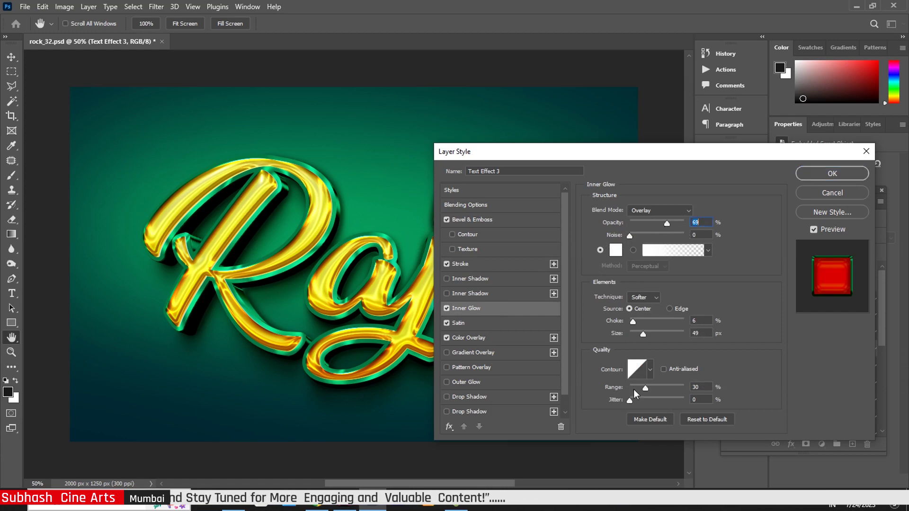
{"action": "left_click", "coordinate": [661, 389]}
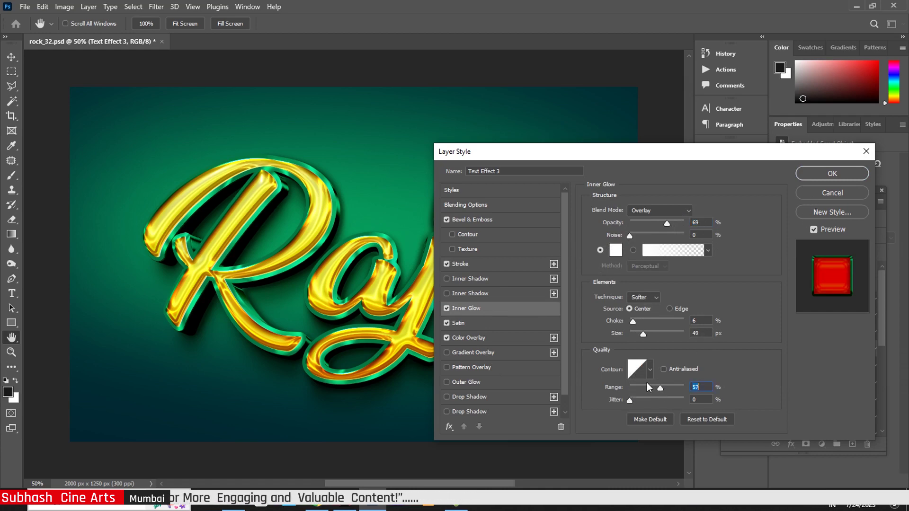
{"action": "left_click", "coordinate": [650, 369]}
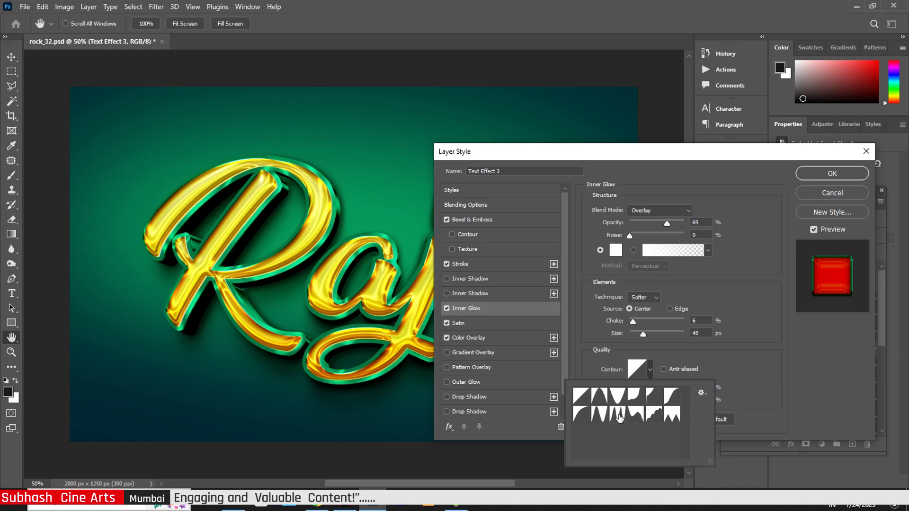
{"action": "left_click", "coordinate": [610, 415]}
{"action": "left_click", "coordinate": [773, 292]}
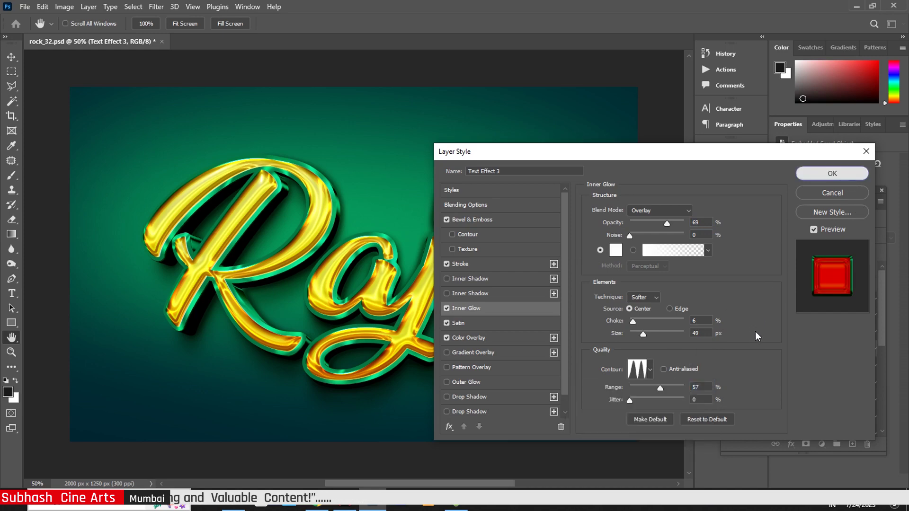
{"action": "left_click", "coordinate": [831, 172]}
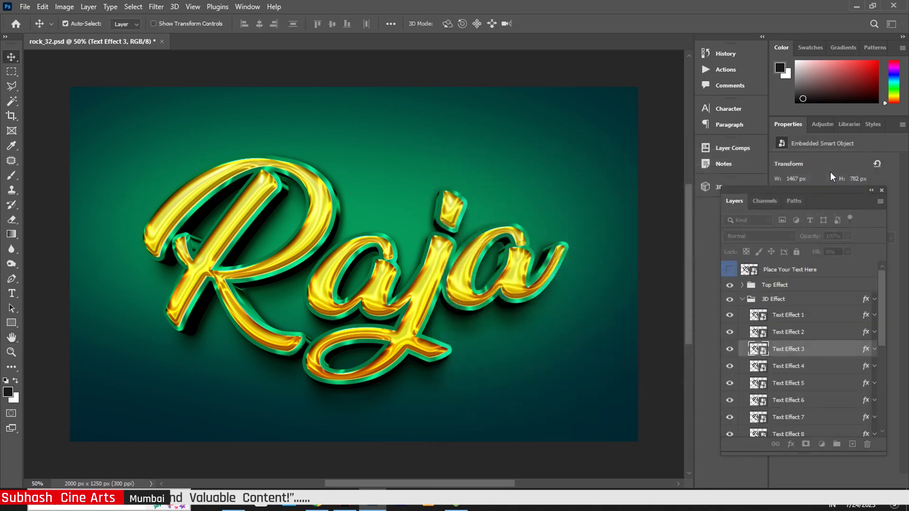
Step: Shrink Text Effect 4's bevel to about 9 px and raise its highlight opacity
{"action": "left_click", "coordinate": [866, 367]}
{"action": "double_click", "coordinate": [865, 367]}
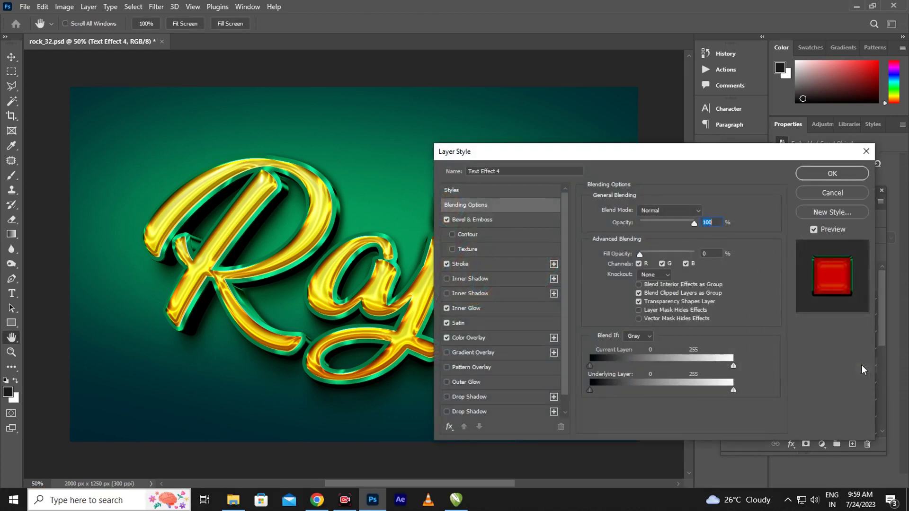
{"action": "left_click", "coordinate": [509, 221]}
{"action": "left_click_drag", "start_coordinate": [642, 260], "coordinate": [643, 259]}
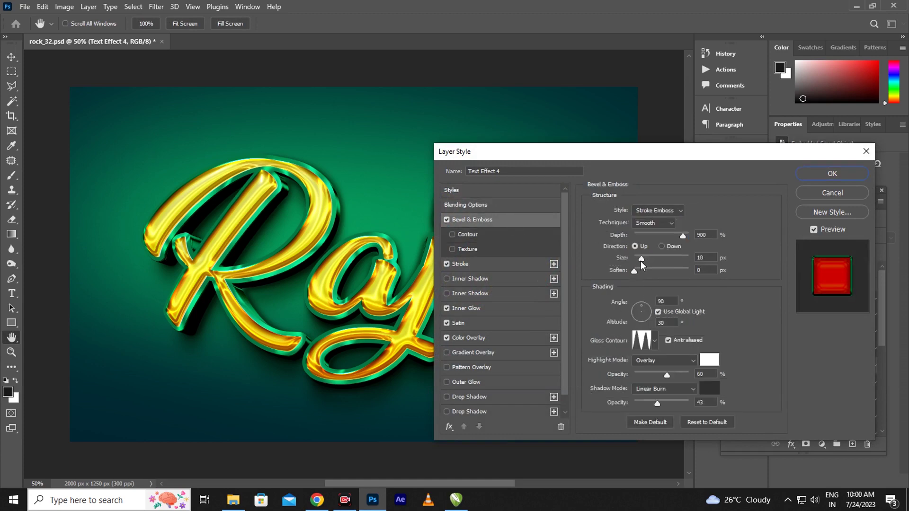
{"action": "left_click_drag", "start_coordinate": [641, 260], "coordinate": [637, 261]}
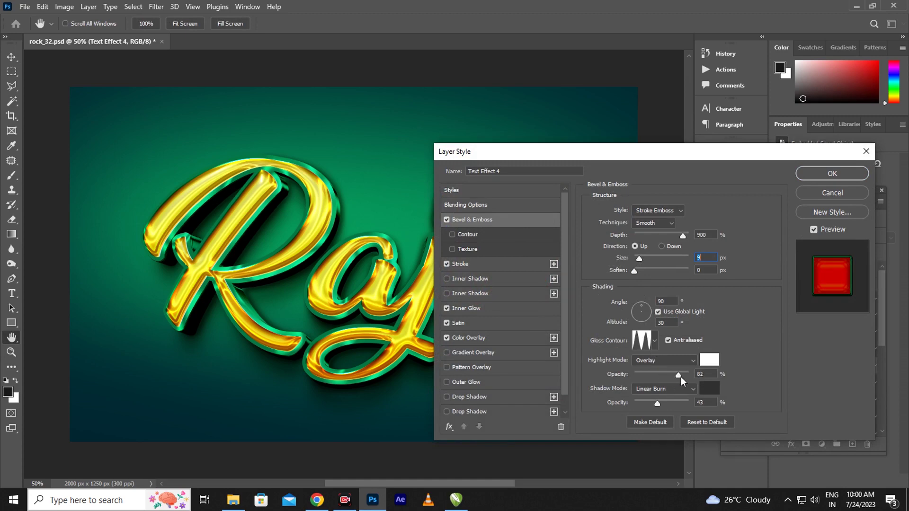
{"action": "left_click_drag", "start_coordinate": [681, 377], "coordinate": [683, 376]}
{"action": "left_click", "coordinate": [857, 174]}
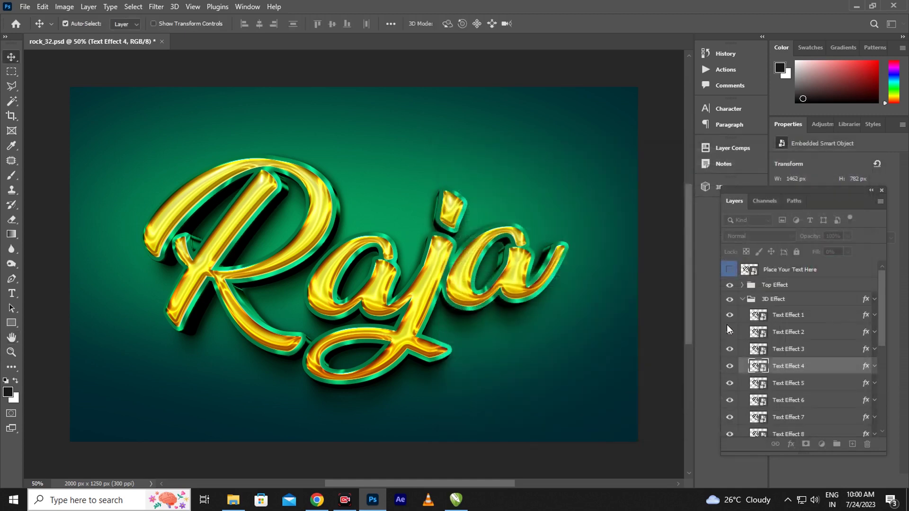
Step: Change Text Effect 5's stroke colour to the brighter green 006b3a
{"action": "left_click", "coordinate": [862, 386]}
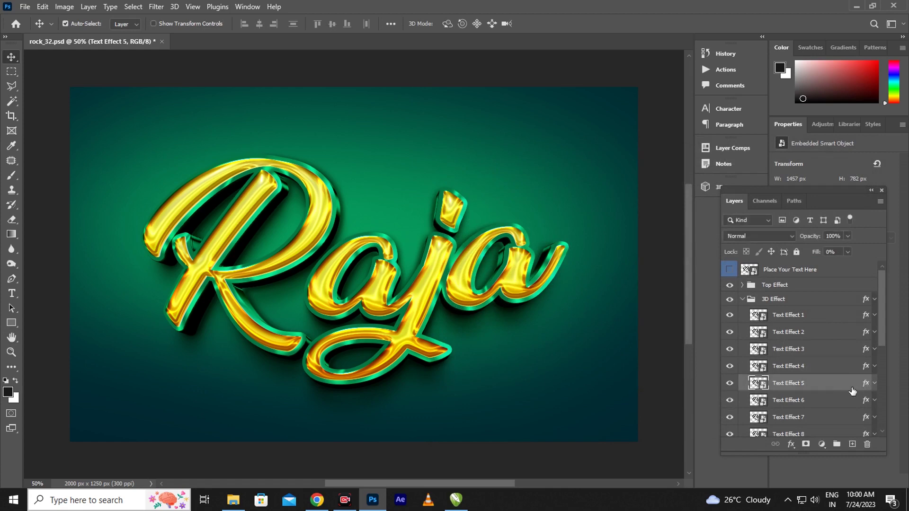
{"action": "double_click", "coordinate": [846, 388]}
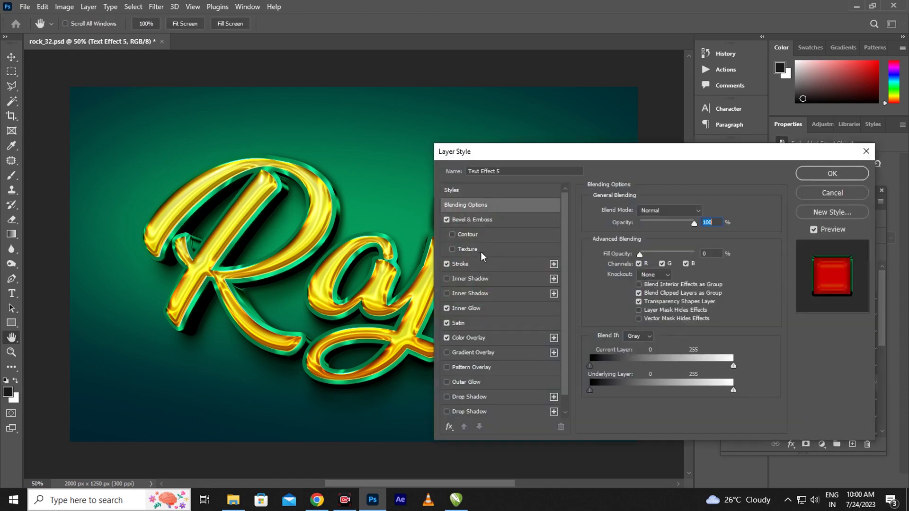
{"action": "left_click", "coordinate": [487, 219]}
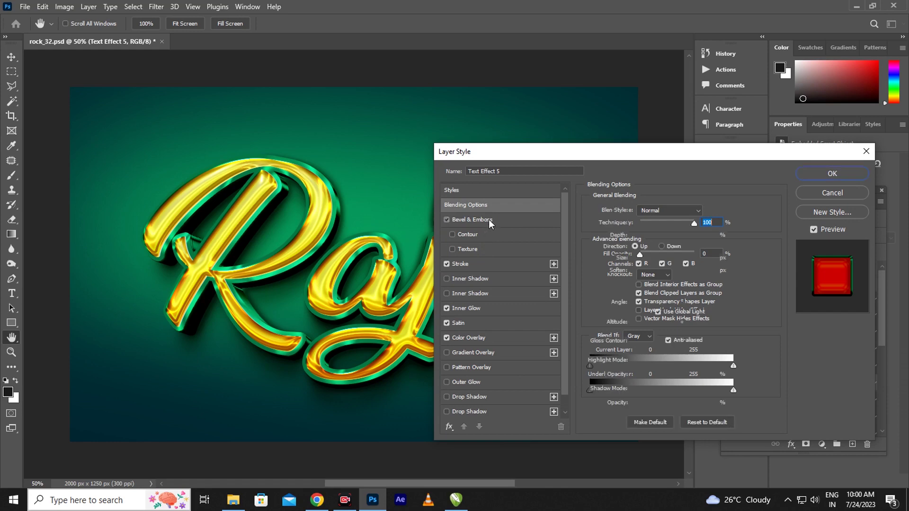
{"action": "left_click", "coordinate": [492, 265]}
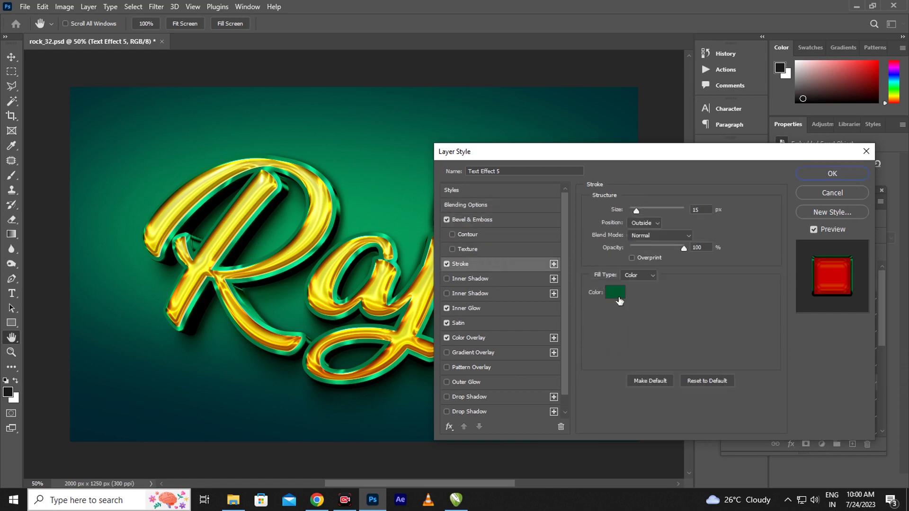
{"action": "left_click", "coordinate": [620, 297]}
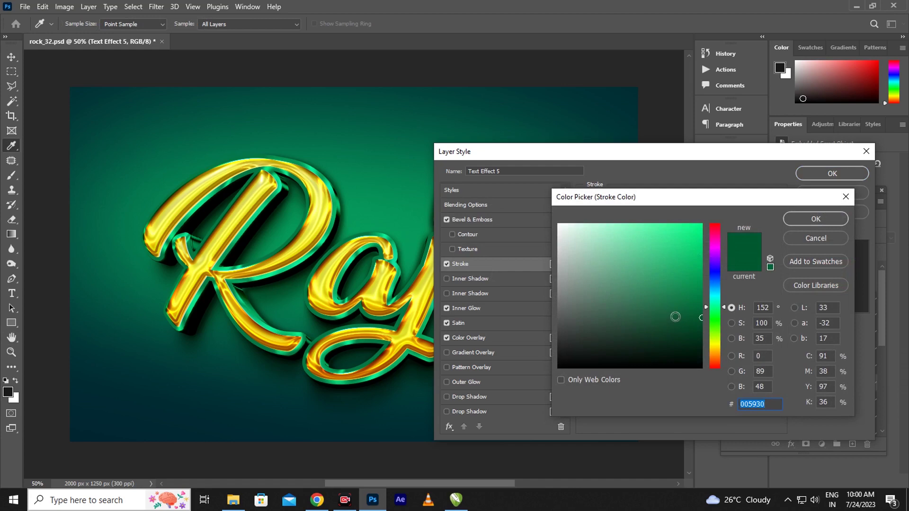
{"action": "left_click", "coordinate": [702, 308]}
{"action": "left_click", "coordinate": [817, 218]}
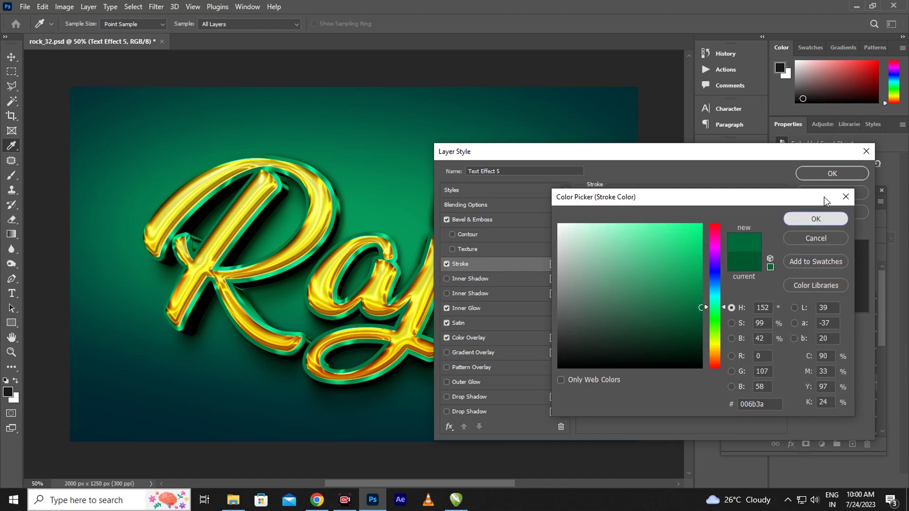
{"action": "key", "text": "space"}
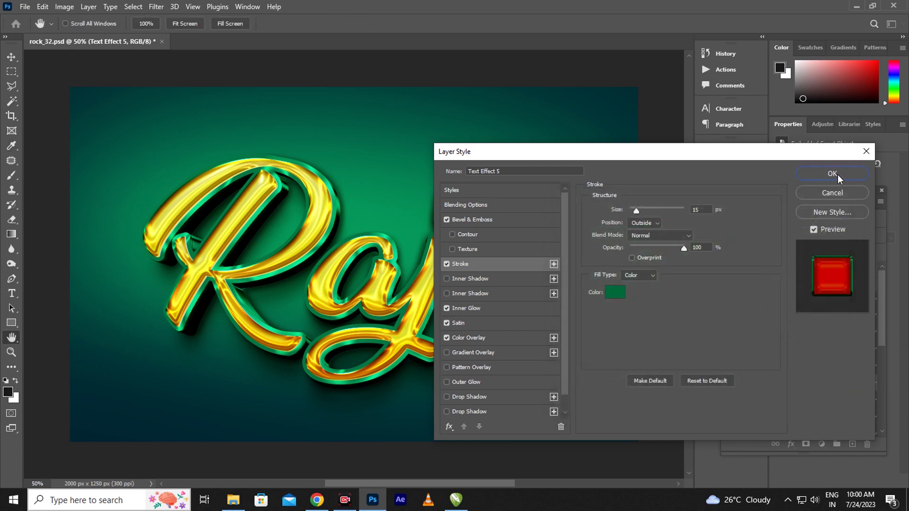
{"action": "left_click", "coordinate": [837, 174]}
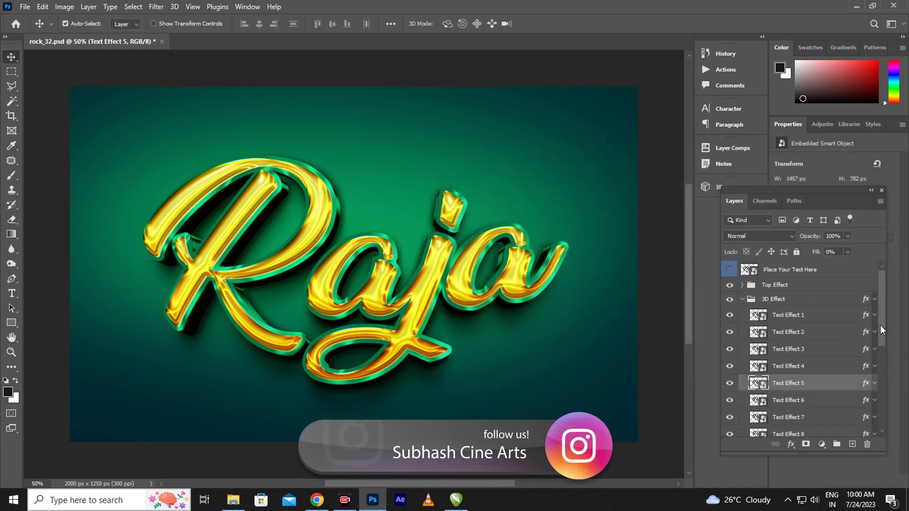
Step: Set Text Effect 6's bevel size to 16 px with 2 px soften
{"action": "scroll", "coordinate": [880, 325], "scroll_direction": "down", "scroll_amount": 3}
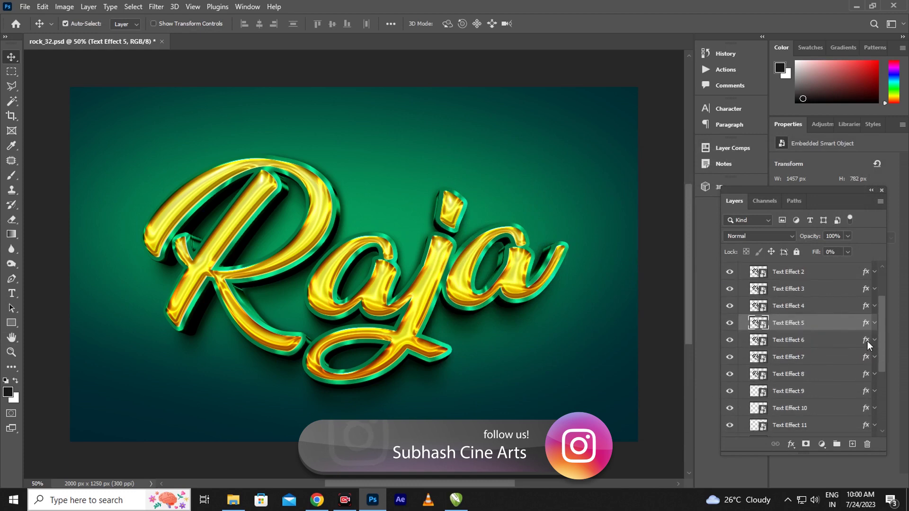
{"action": "left_click", "coordinate": [867, 341]}
{"action": "double_click", "coordinate": [866, 340]}
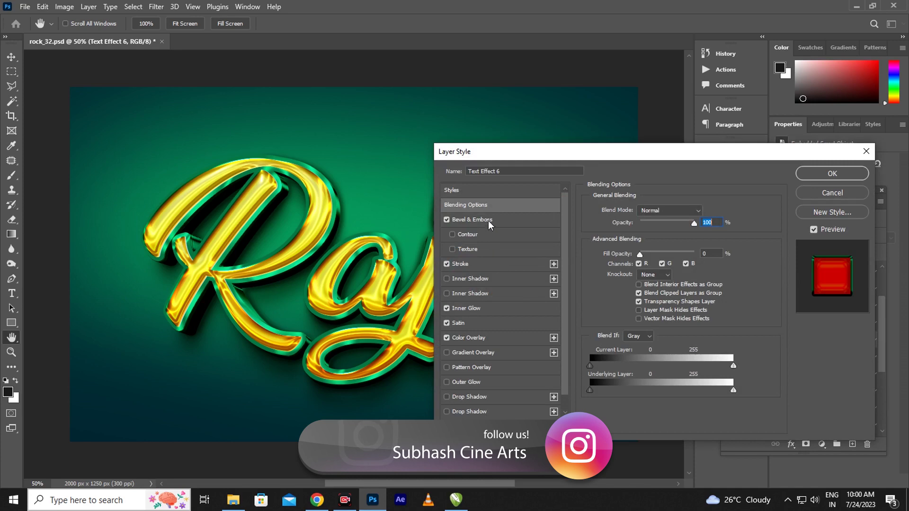
{"action": "left_click", "coordinate": [488, 221]}
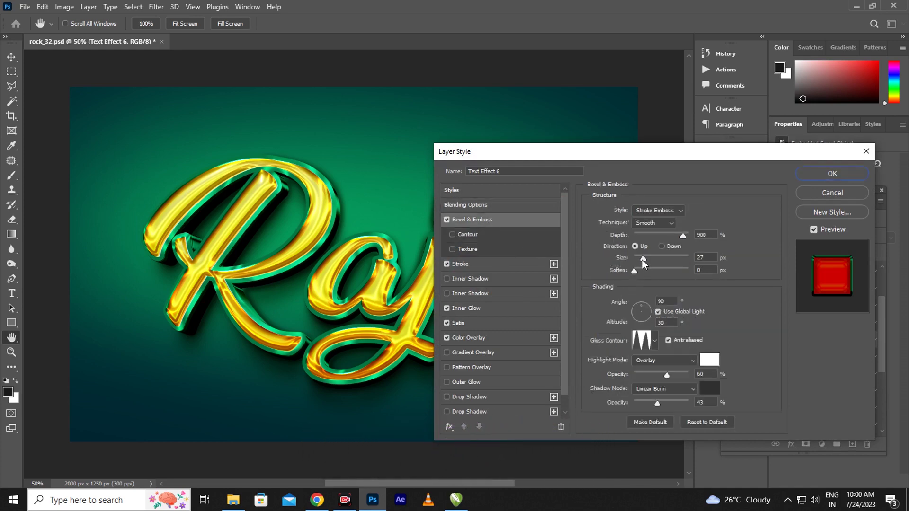
{"action": "mouse_move", "coordinate": [642, 260]}
{"action": "left_mouse_down"}
{"action": "mouse_move", "coordinate": [635, 269]}
{"action": "mouse_move", "coordinate": [643, 266]}
{"action": "left_mouse_up"}
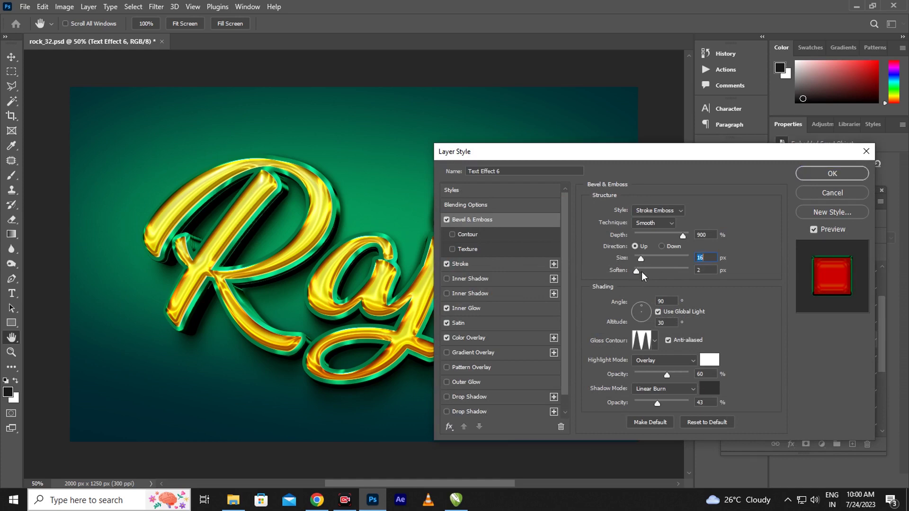
{"action": "left_click", "coordinate": [641, 272]}
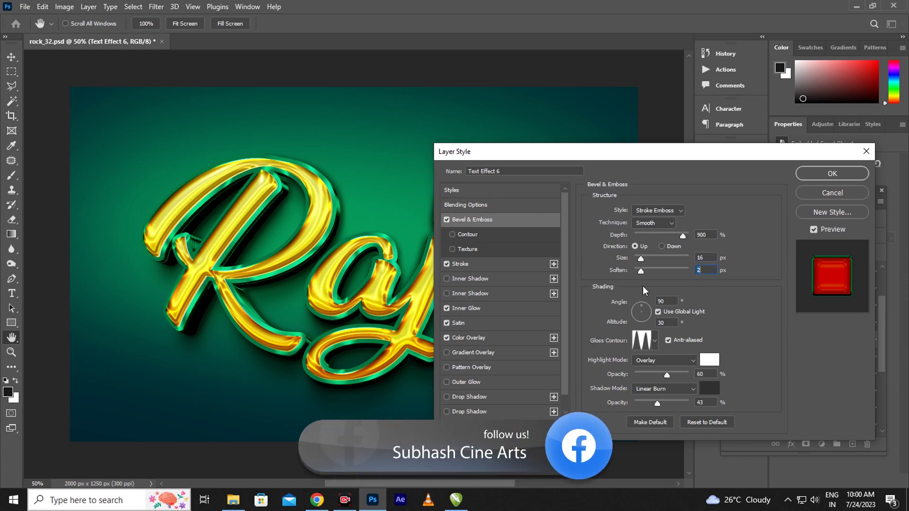
Step: Make the bevel highlight white at 85% opacity, check Inner Glow, and apply the style
{"action": "left_click", "coordinate": [708, 361]}
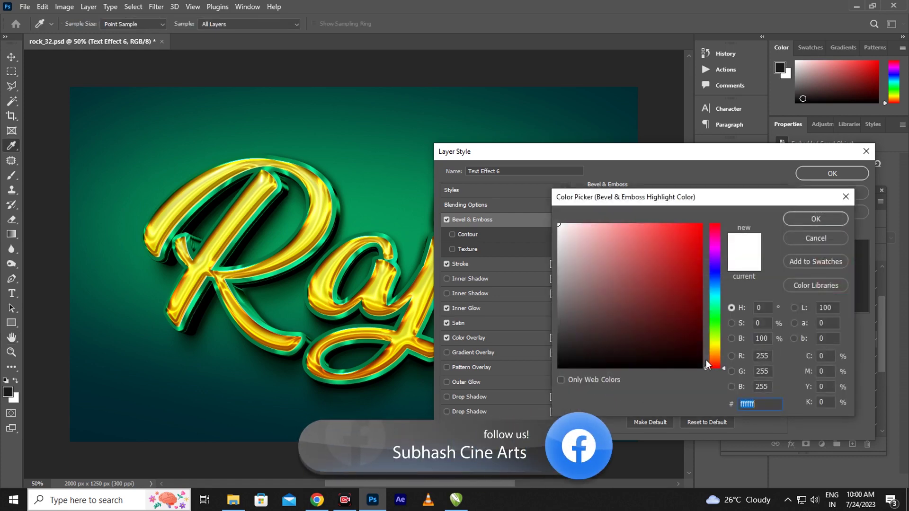
{"action": "left_click", "coordinate": [816, 219]}
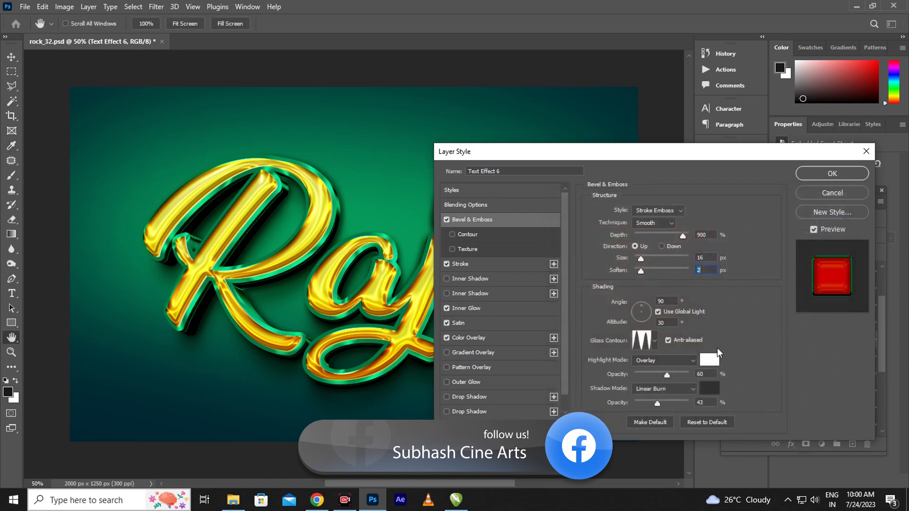
{"action": "left_click", "coordinate": [680, 375]}
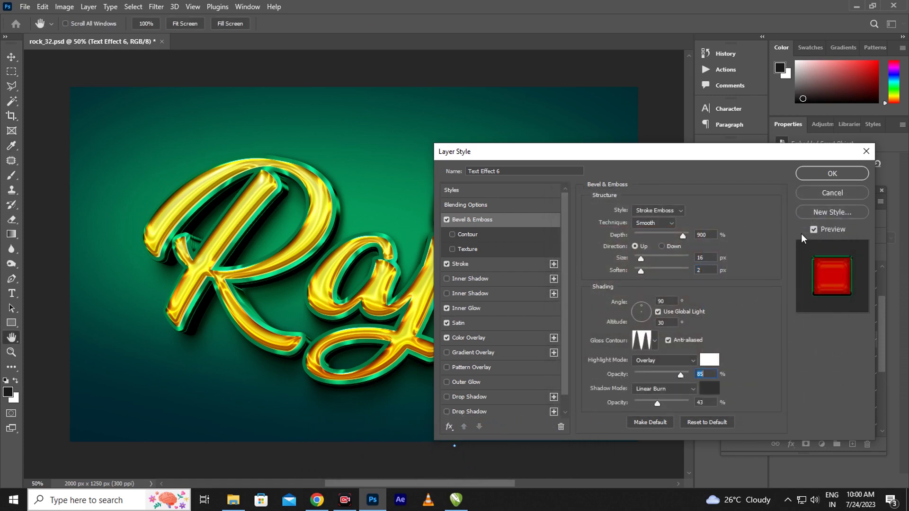
{"action": "left_click", "coordinate": [505, 308]}
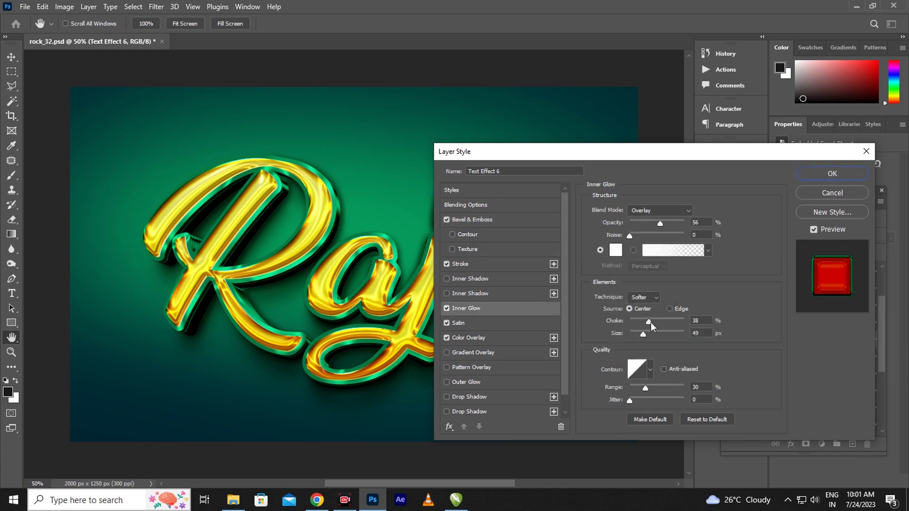
{"action": "left_click", "coordinate": [825, 175]}
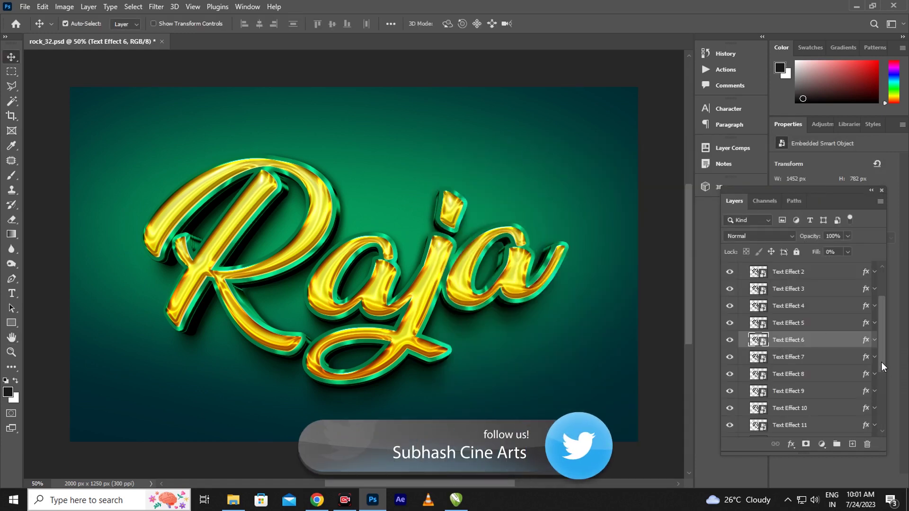
{"action": "left_click", "coordinate": [864, 359]}
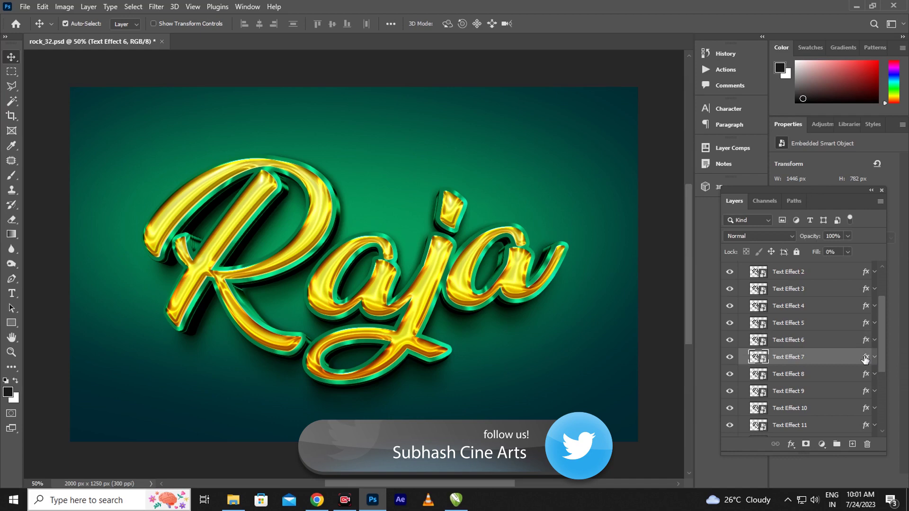
Step: Expand the Shadow group and open the Shadow layer's layer style
{"action": "key", "text": "h"}
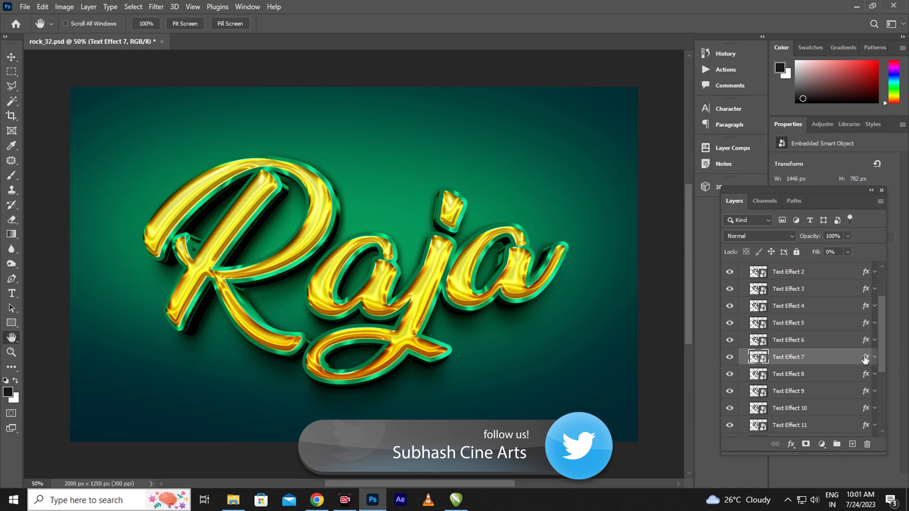
{"action": "double_click", "coordinate": [865, 360]}
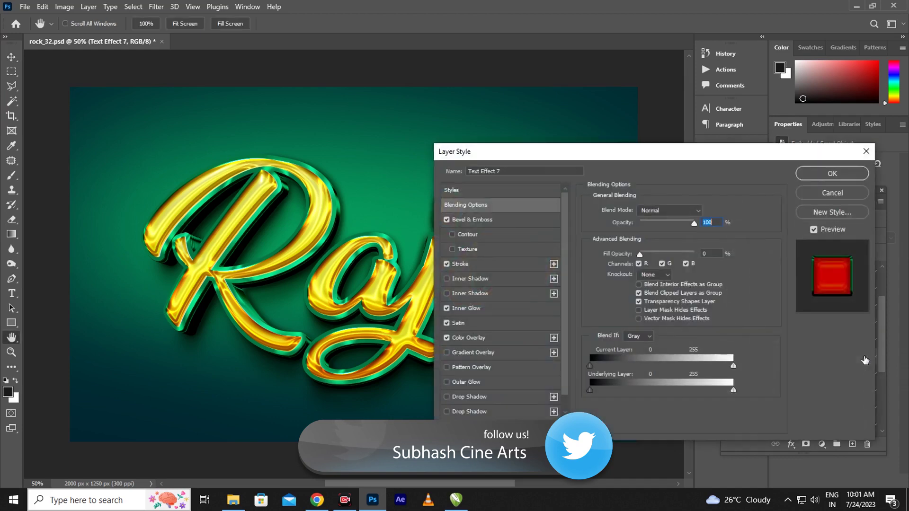
{"action": "left_click", "coordinate": [820, 179]}
{"action": "left_click_drag", "start_coordinate": [883, 341], "coordinate": [882, 401]}
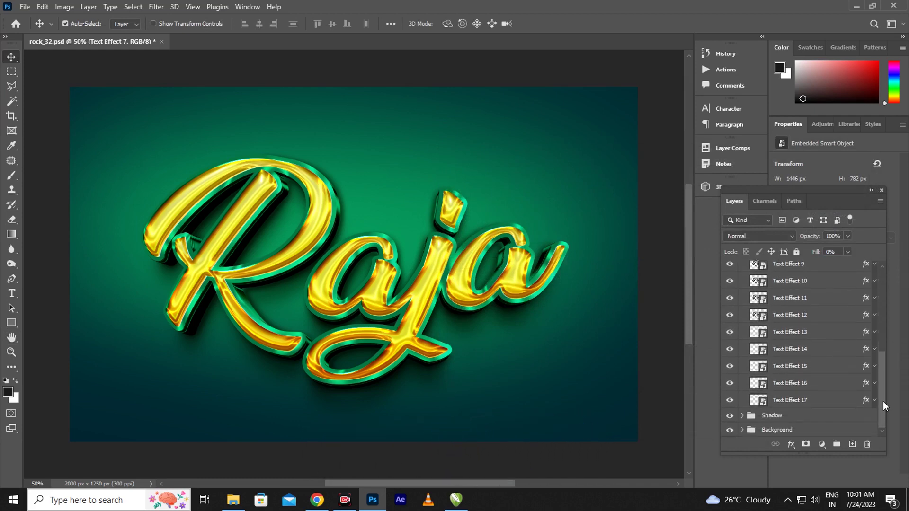
{"action": "left_click", "coordinate": [742, 417]}
{"action": "left_click_drag", "start_coordinate": [880, 382], "coordinate": [879, 399]}
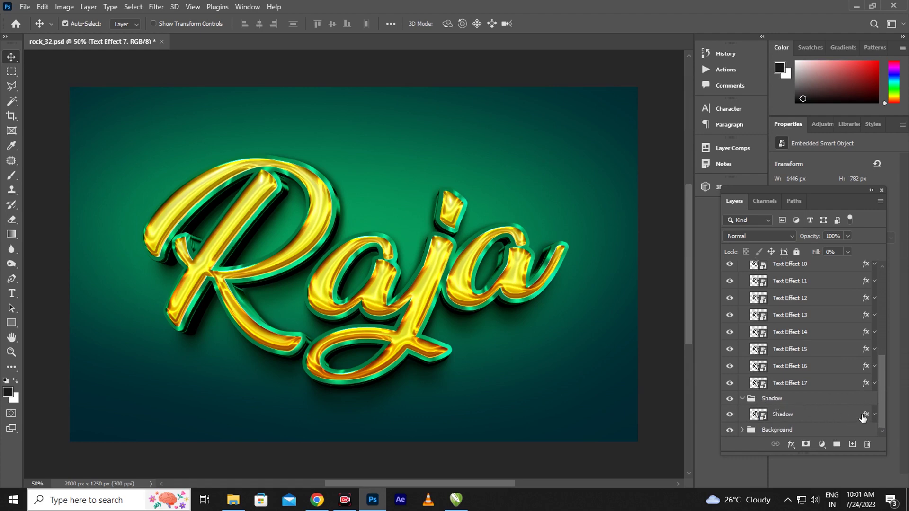
{"action": "left_click", "coordinate": [866, 418]}
{"action": "key", "text": "h"}
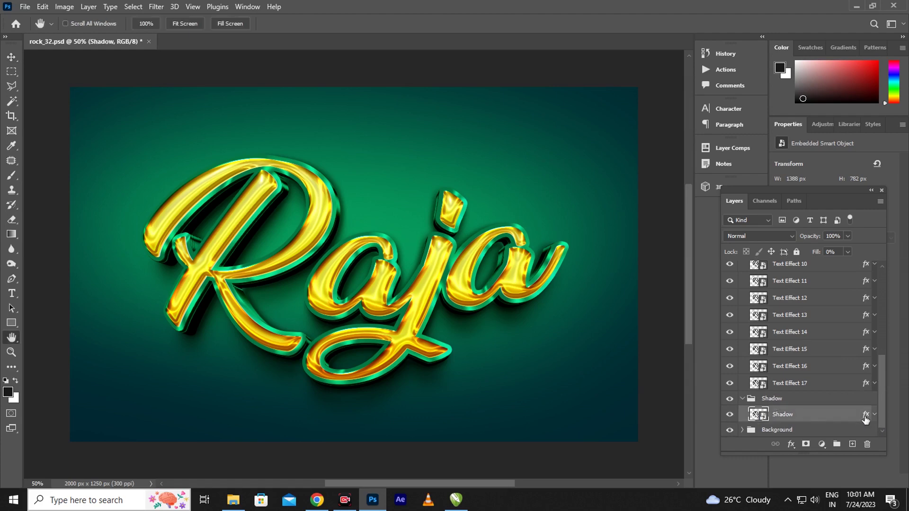
{"action": "double_click", "coordinate": [866, 419]}
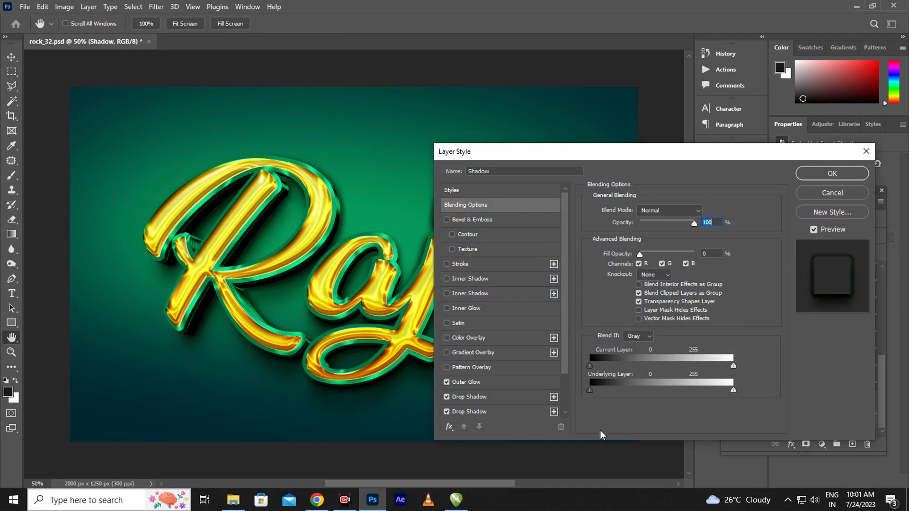
Step: Set the drop shadow to 33 px distance, 0% spread and 35 px size
{"action": "left_click", "coordinate": [486, 397]}
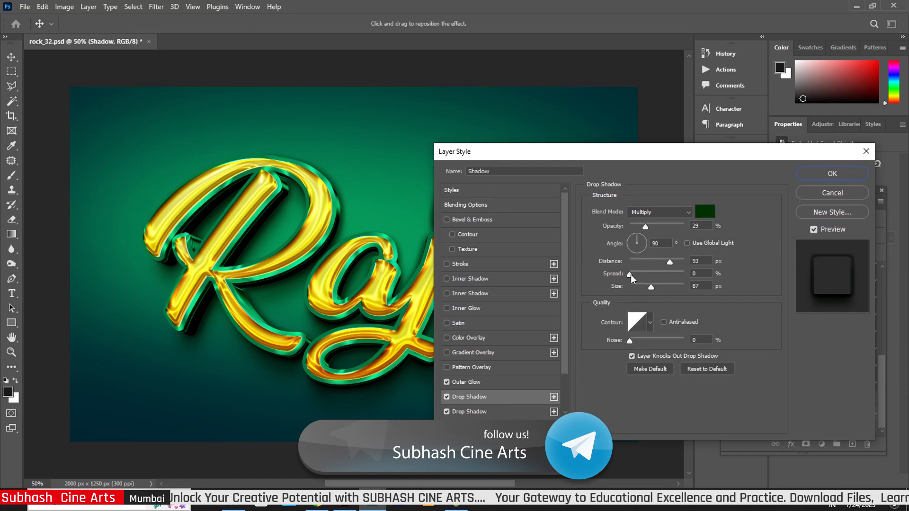
{"action": "left_click_drag", "start_coordinate": [631, 275], "coordinate": [647, 274]}
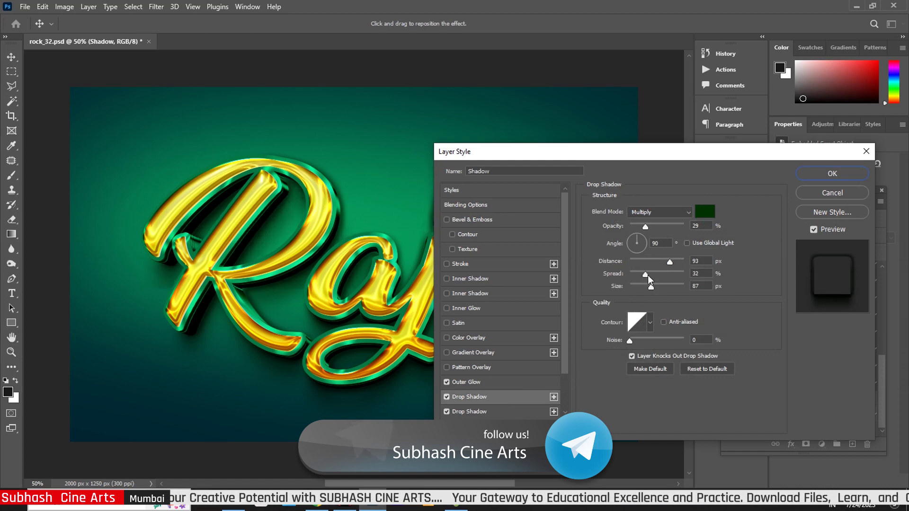
{"action": "left_click_drag", "start_coordinate": [647, 275], "coordinate": [623, 272]}
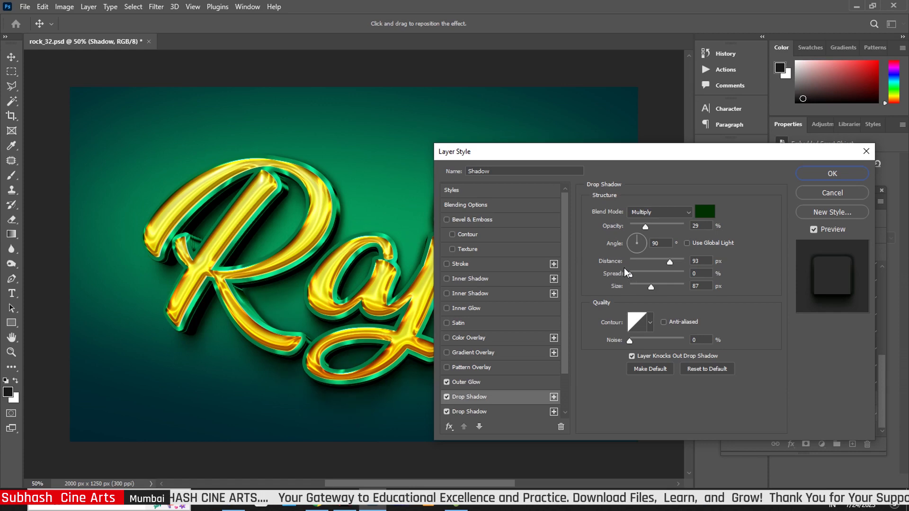
{"action": "left_click_drag", "start_coordinate": [649, 286], "coordinate": [641, 288]}
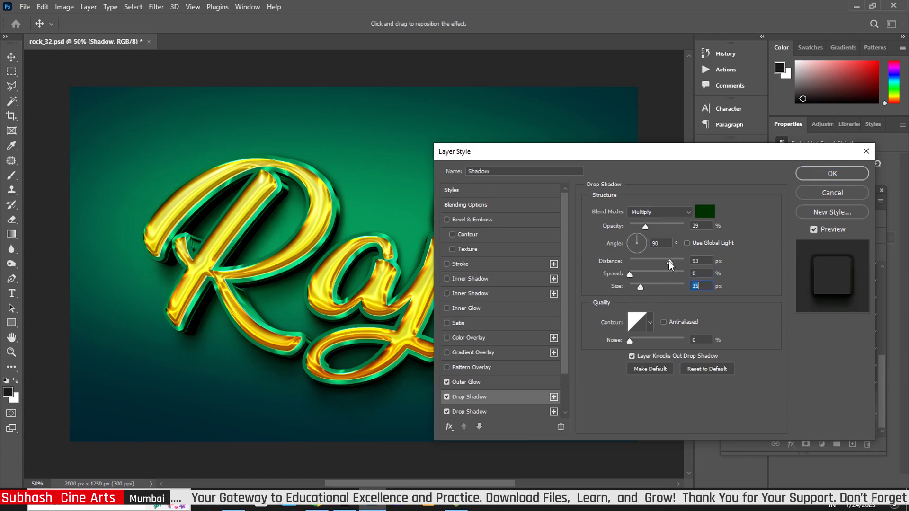
{"action": "left_click_drag", "start_coordinate": [669, 260], "coordinate": [649, 263]}
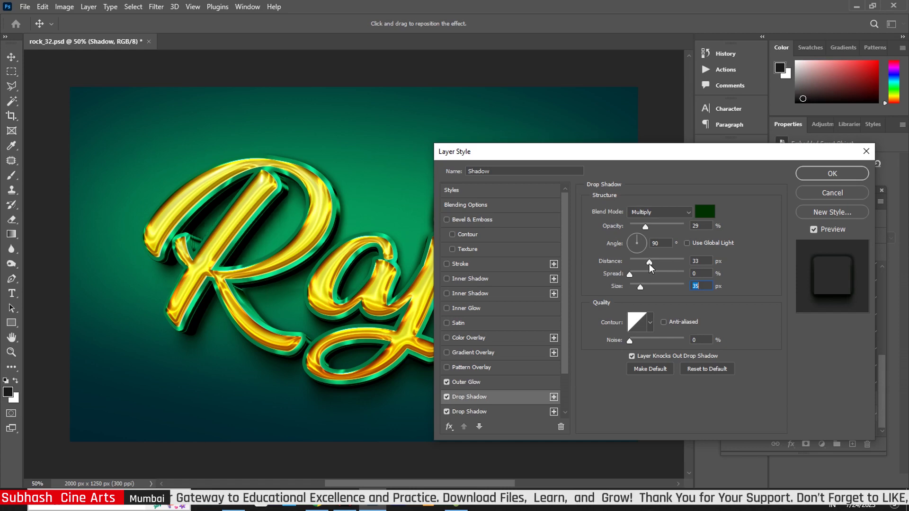
{"action": "left_click_drag", "start_coordinate": [649, 264], "coordinate": [648, 263]}
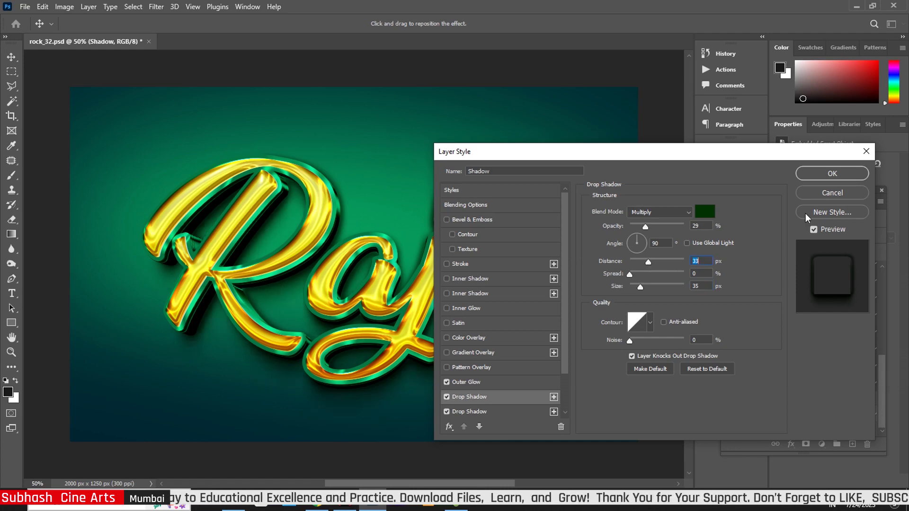
Step: Apply the Shadow drop shadow and expand the Background group's layers
{"action": "left_click", "coordinate": [832, 173]}
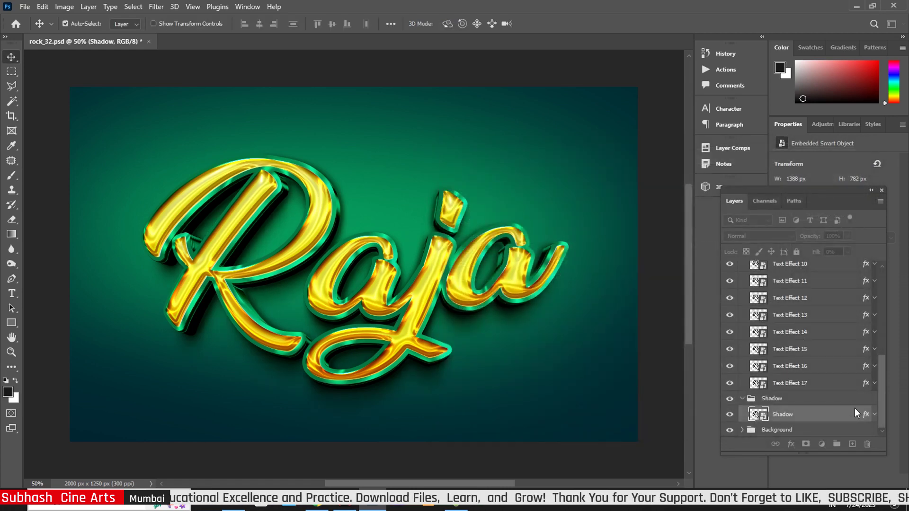
{"action": "left_click", "coordinate": [741, 430]}
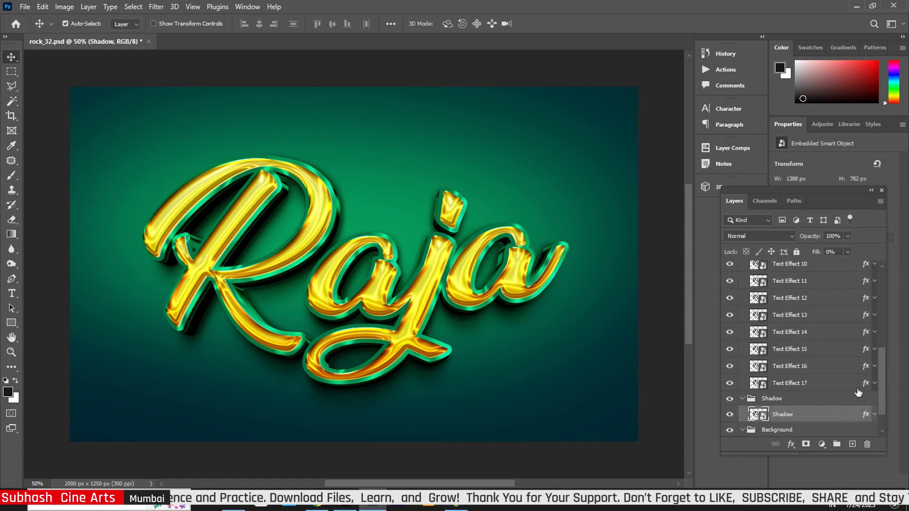
{"action": "scroll", "coordinate": [881, 378], "scroll_direction": "down", "scroll_amount": 2}
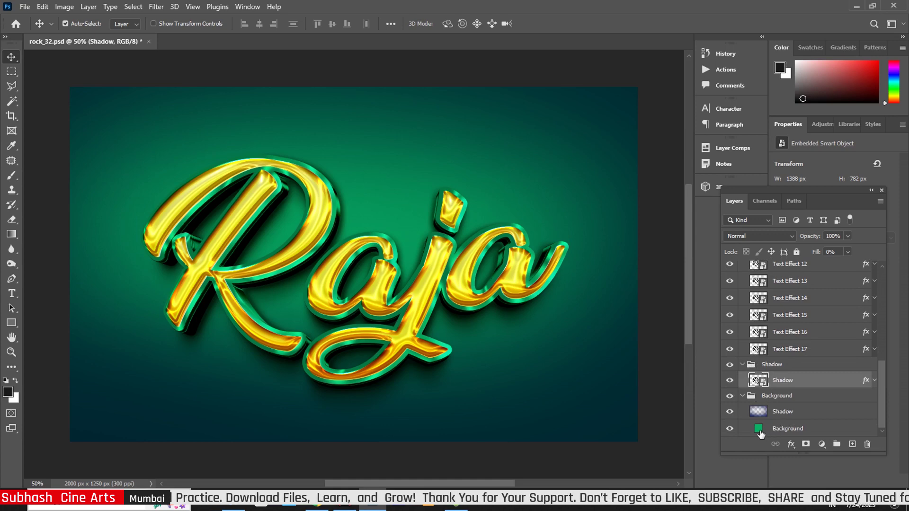
{"action": "left_click", "coordinate": [758, 413]}
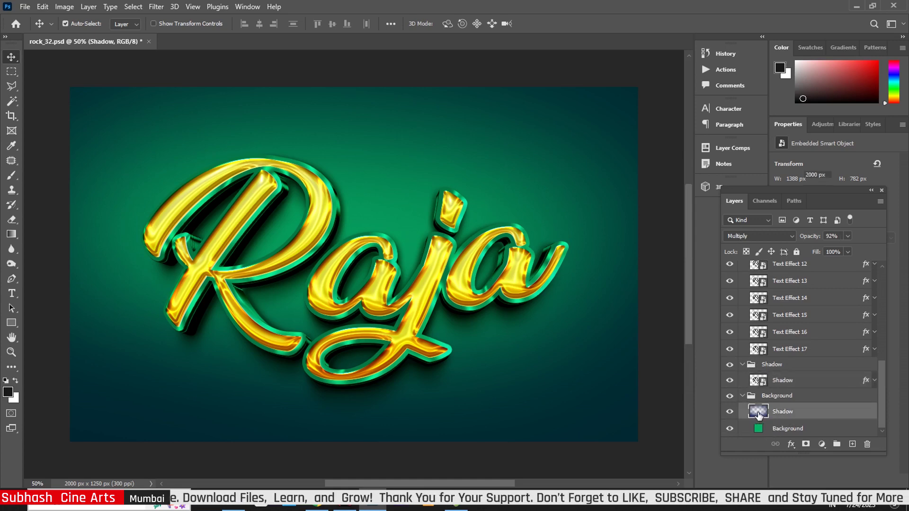
{"action": "double_click", "coordinate": [759, 413]}
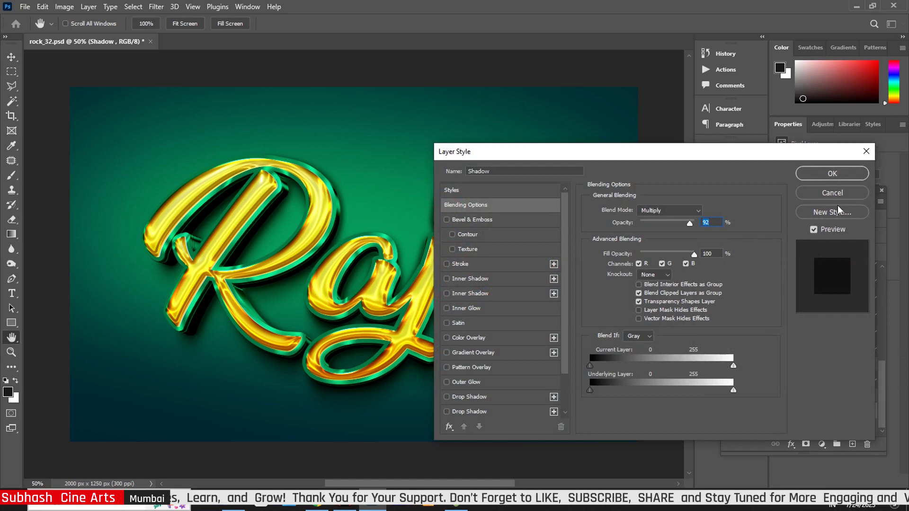
{"action": "left_click", "coordinate": [839, 191]}
Step: Change the Background fill colour to the deep green 068e50
{"action": "left_click", "coordinate": [757, 429]}
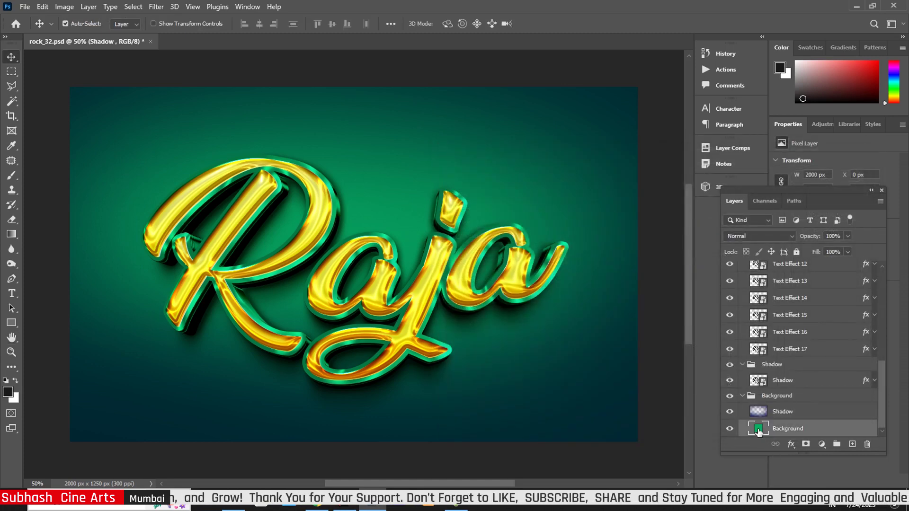
{"action": "double_click", "coordinate": [757, 430]}
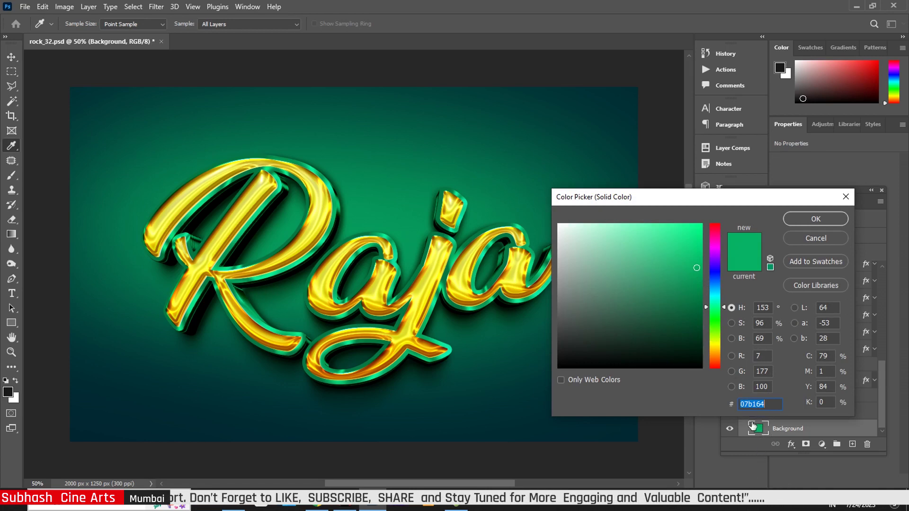
{"action": "left_click", "coordinate": [697, 287]}
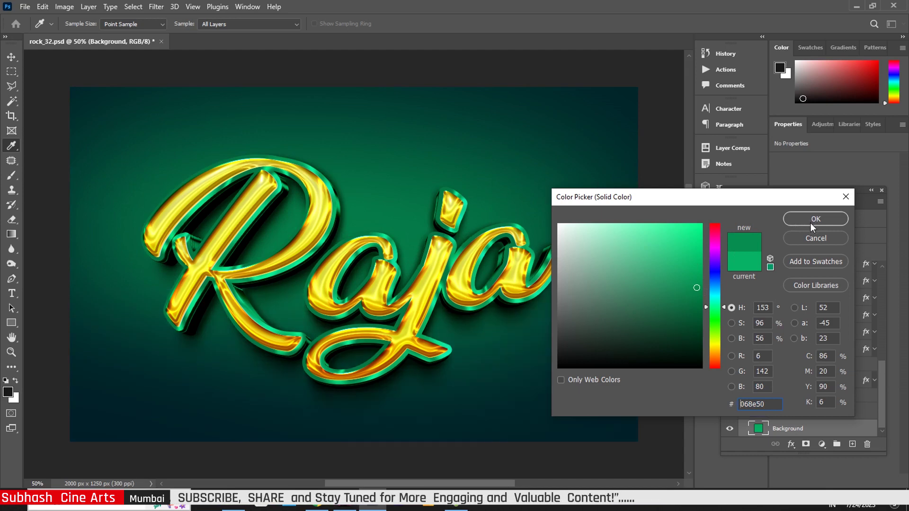
{"action": "left_click", "coordinate": [810, 219]}
Step: Collapse the 3D Effect group, enter the text smart object, and select the whole Raja word
{"action": "key", "text": "v"}
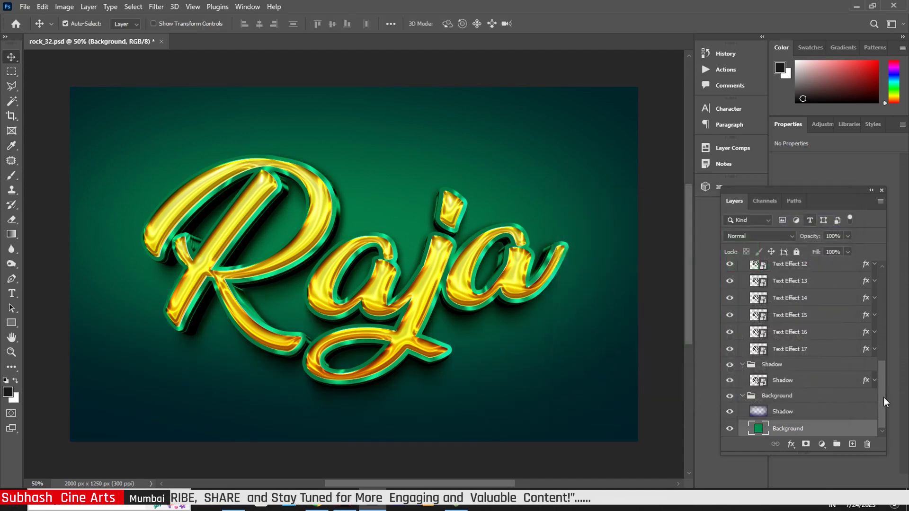
{"action": "left_click_drag", "start_coordinate": [883, 396], "coordinate": [887, 300]}
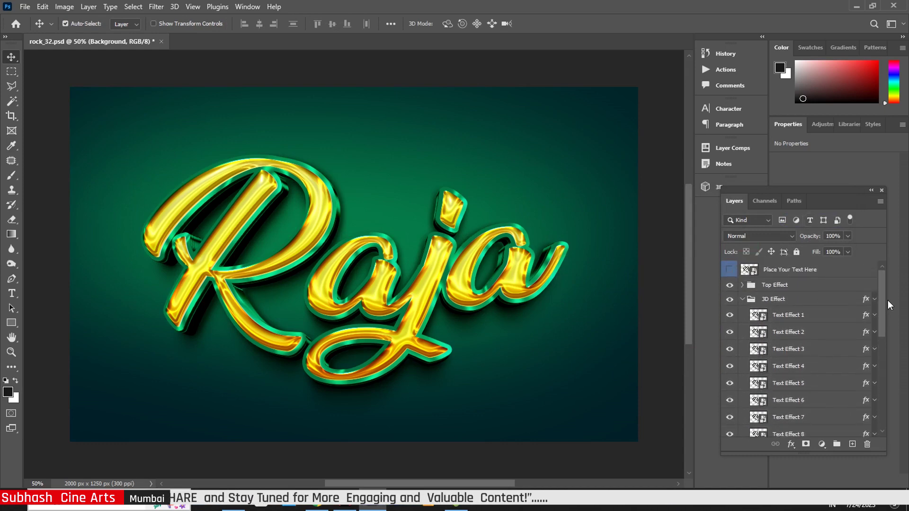
{"action": "left_click", "coordinate": [742, 300]}
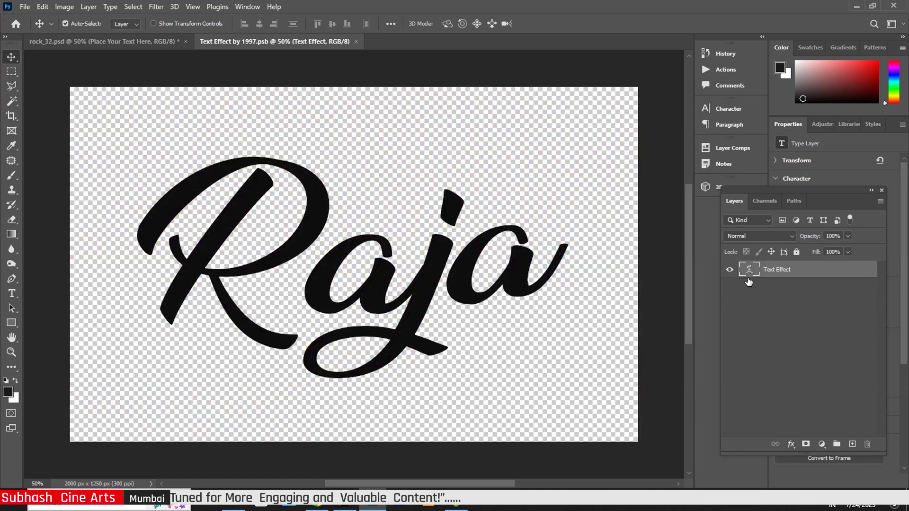
{"action": "double_click", "coordinate": [748, 275]}
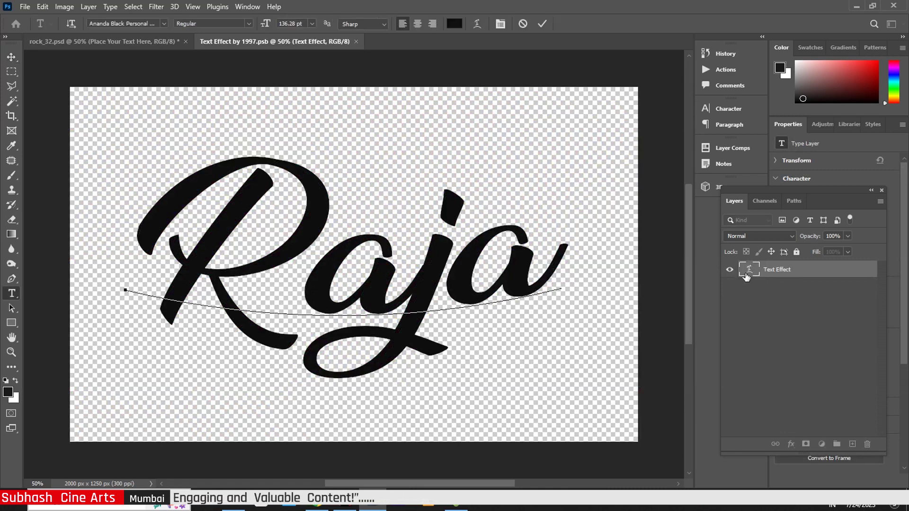
{"action": "key", "text": "ctrl+a"}
{"action": "key", "text": "ctrl+v"}
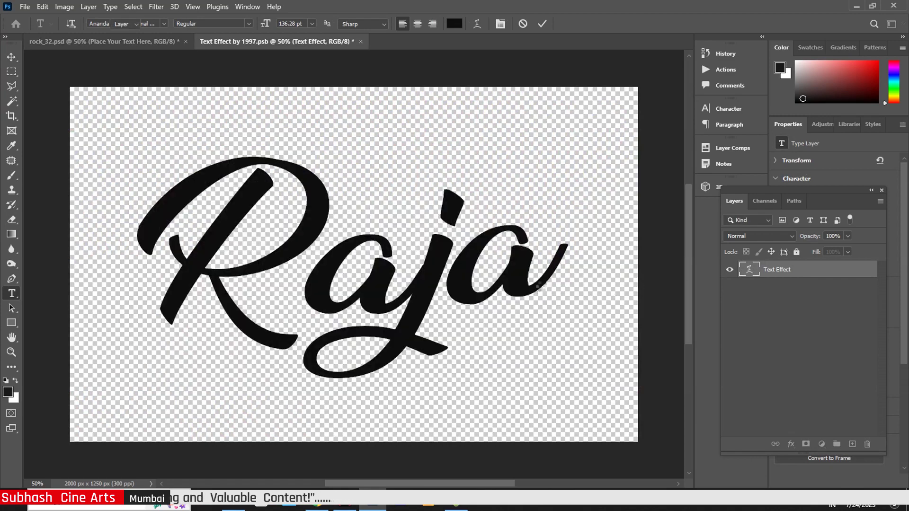
{"action": "key", "text": "ctrl+Return"}
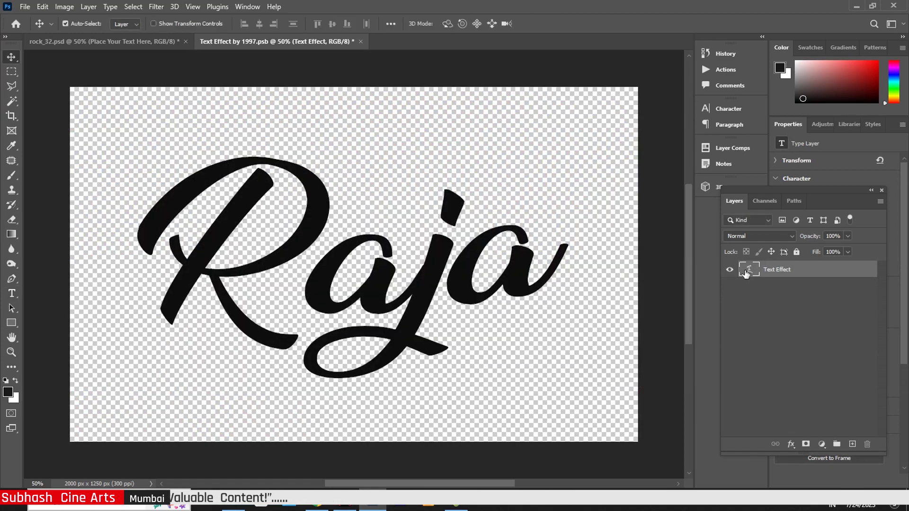
{"action": "double_click", "coordinate": [756, 273]}
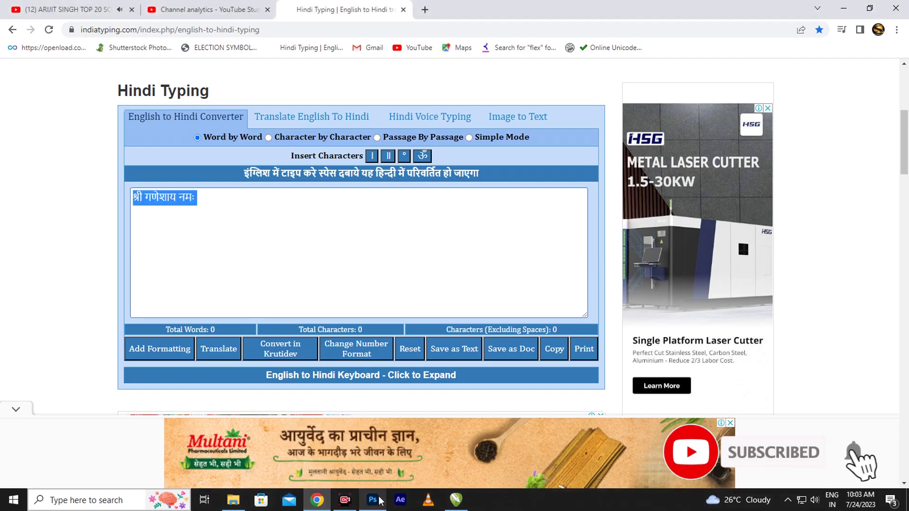
Step: Convert 'raja' to राजा in IndiaTyping's Hindi converter, copy it, and return to Photoshop
{"action": "left_click", "coordinate": [317, 500]}
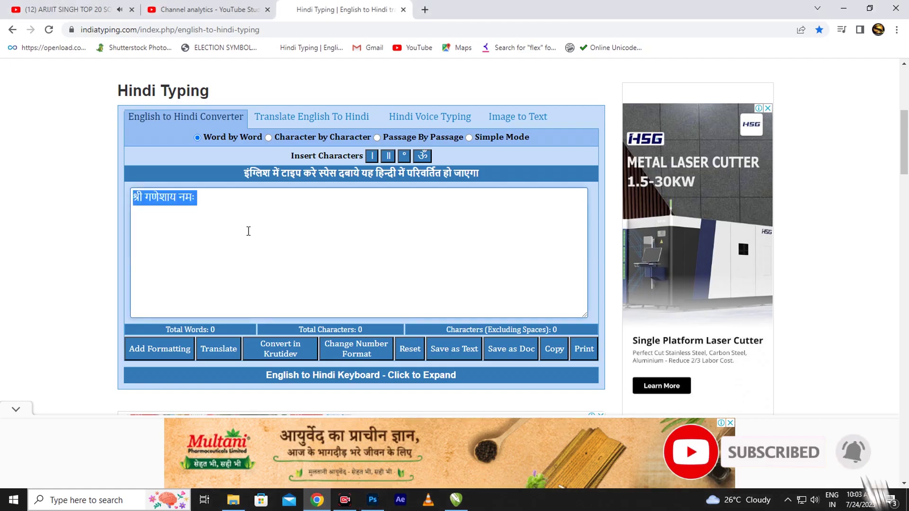
{"action": "type", "text": "ra"}
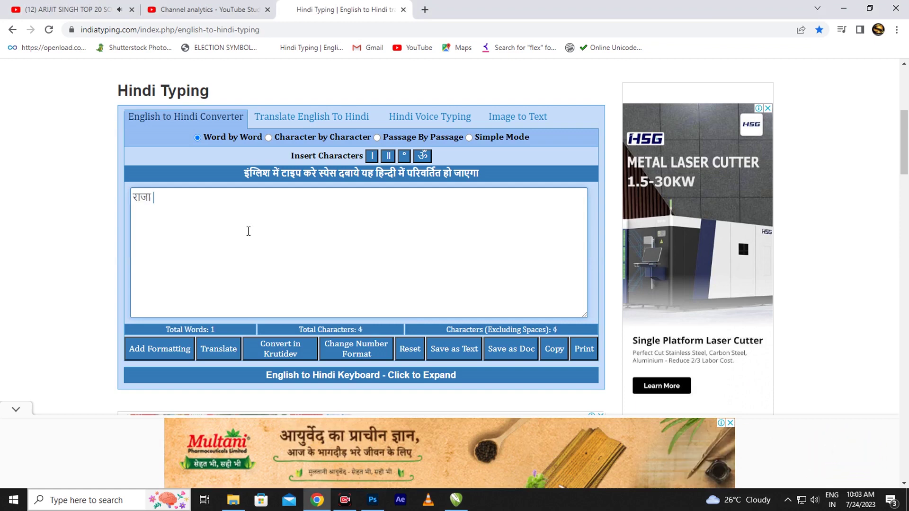
{"action": "key", "text": "ctrl+a"}
{"action": "key", "text": "ctrl+c"}
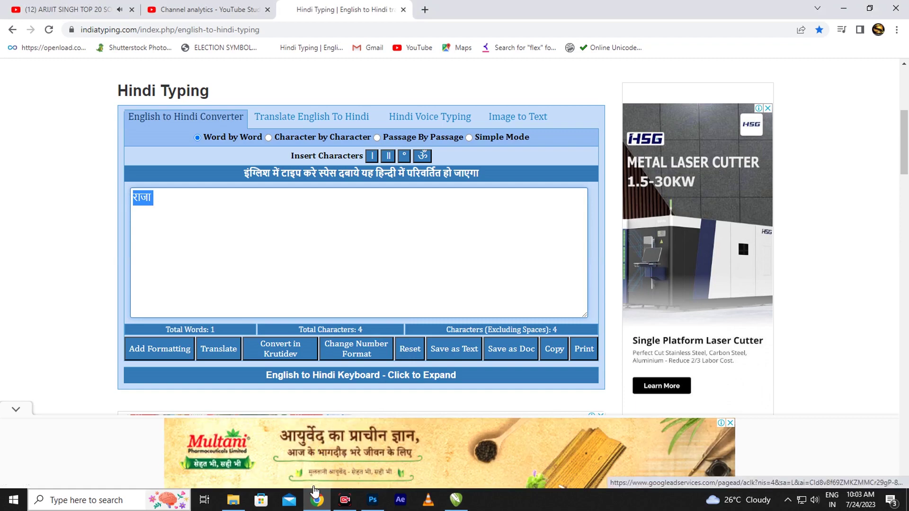
{"action": "left_click", "coordinate": [372, 502]}
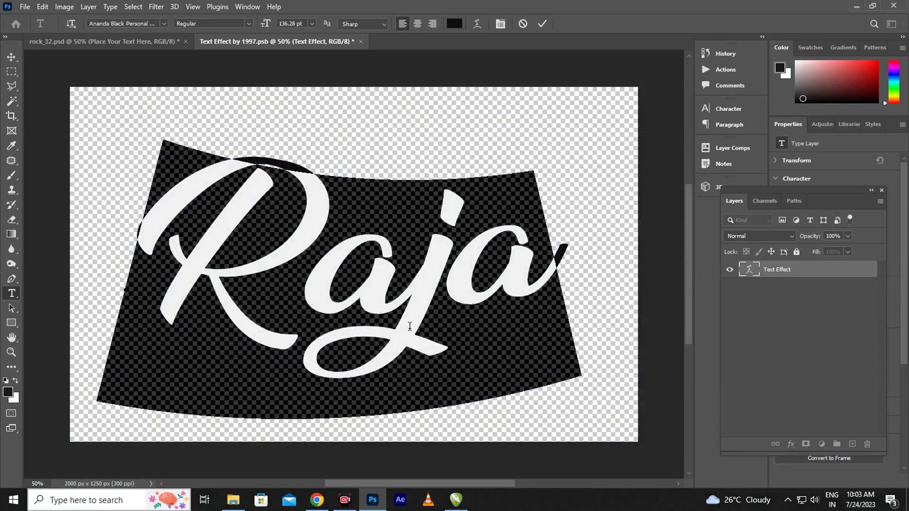
Step: Paste राजा over Raja, commit it, and move it toward the canvas centre
{"action": "left_click", "coordinate": [410, 327]}
{"action": "key", "text": "ctrl+v"}
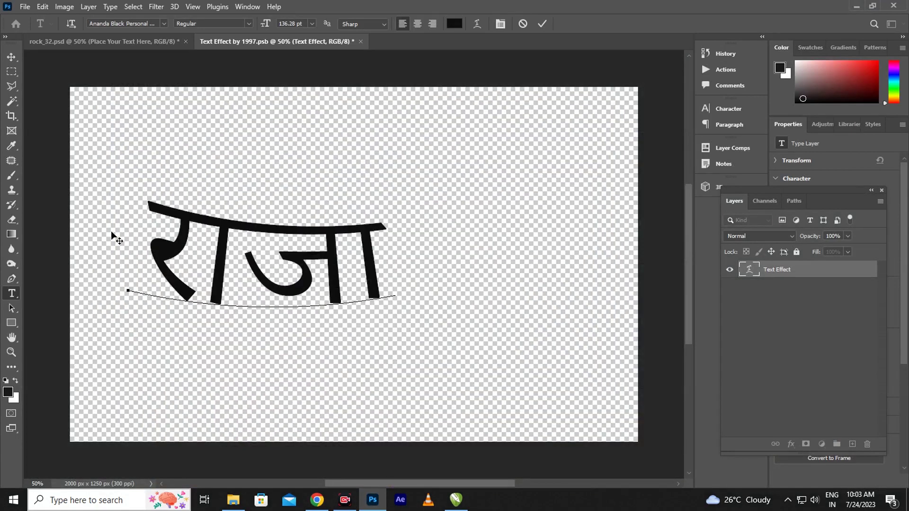
{"action": "left_click", "coordinate": [12, 58]}
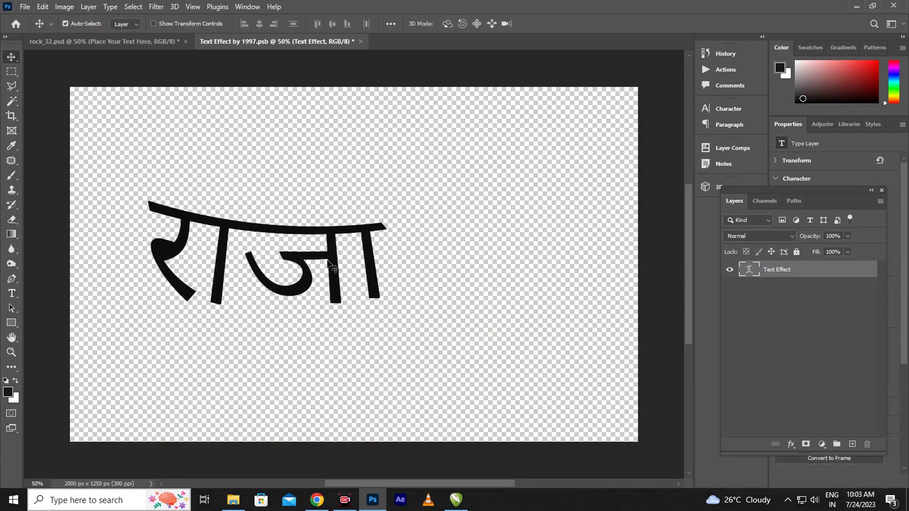
{"action": "left_click_drag", "start_coordinate": [330, 264], "coordinate": [406, 269]}
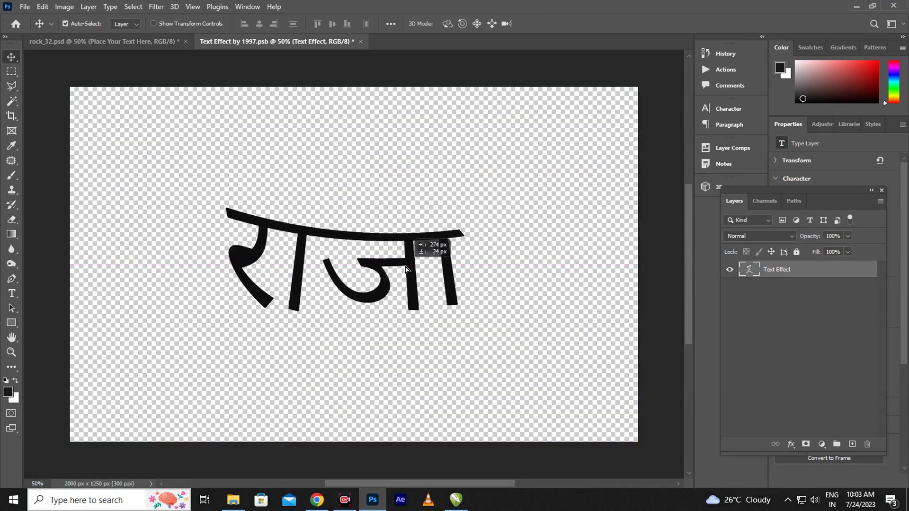
Step: Set राजा in the Bakbak One font and shift it left to centre
{"action": "left_click", "coordinate": [12, 293]}
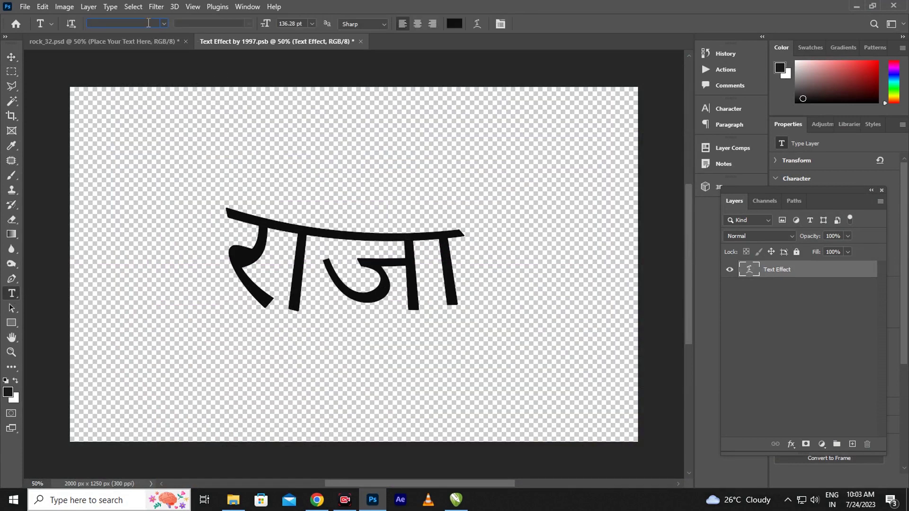
{"action": "type", "text": "ba"}
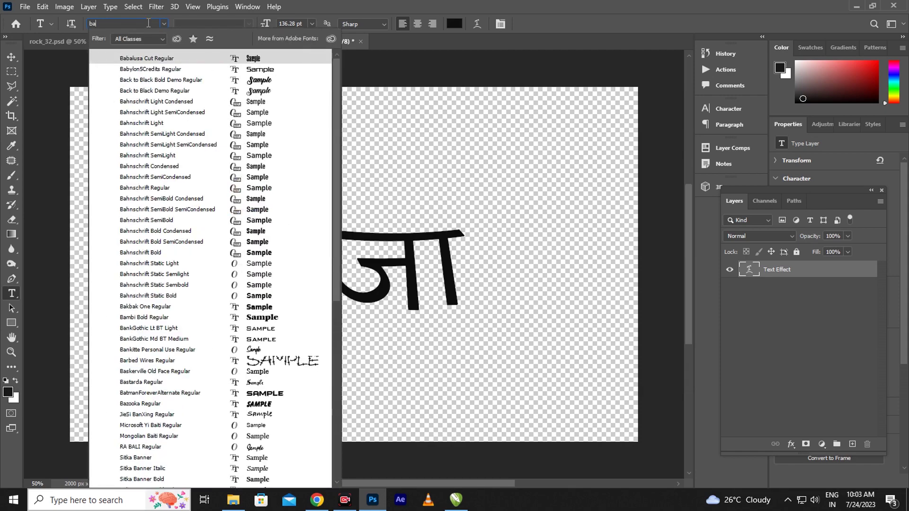
{"action": "type", "text": "k"}
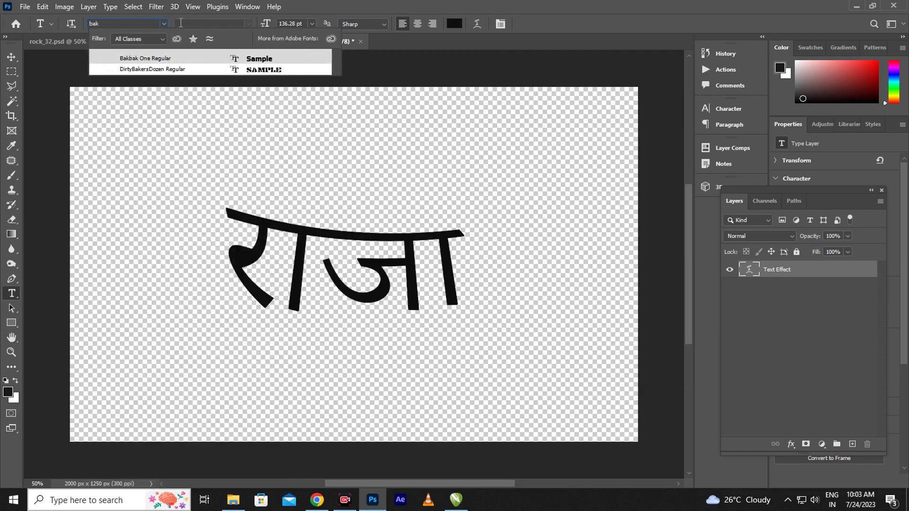
{"action": "left_click", "coordinate": [178, 57]}
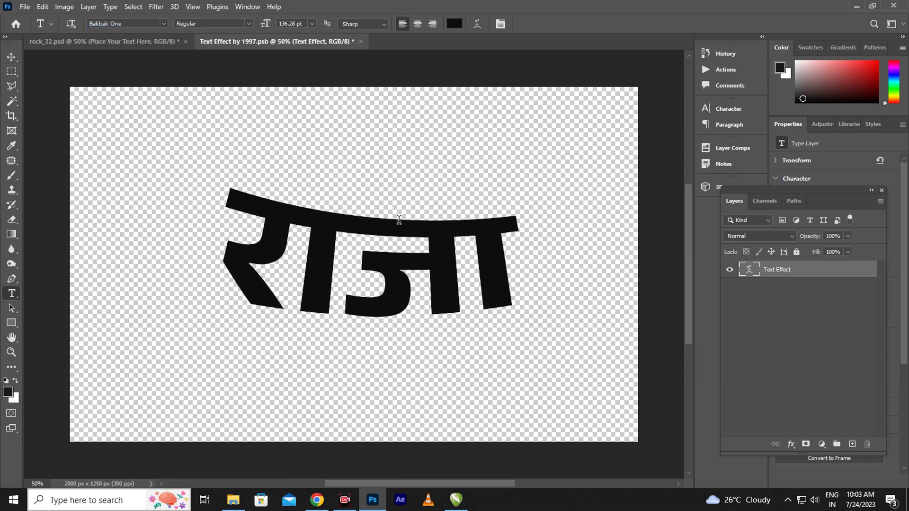
{"action": "left_click", "coordinate": [11, 57]}
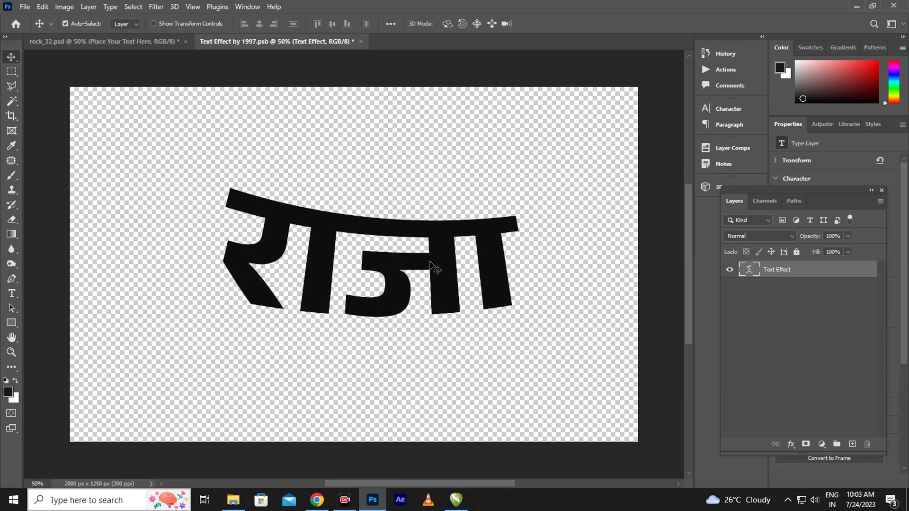
{"action": "left_click_drag", "start_coordinate": [431, 268], "coordinate": [421, 271]}
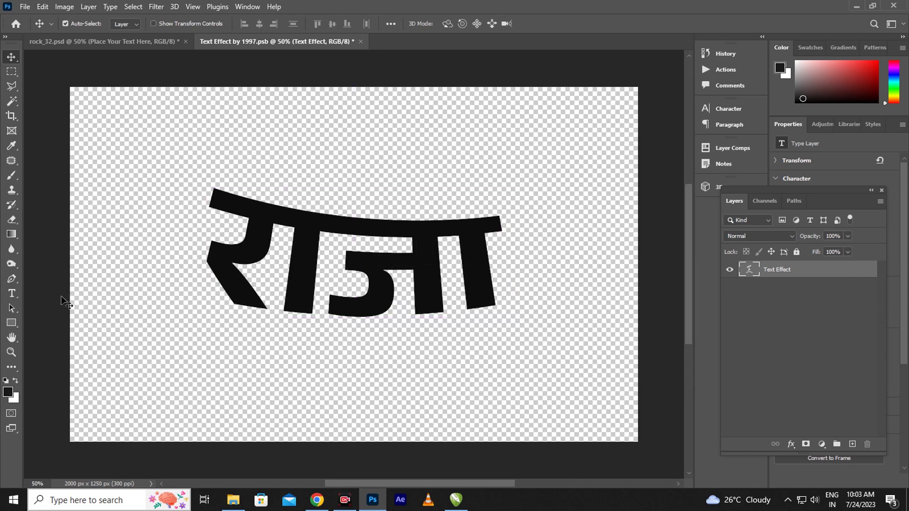
Step: Warp राजा with 0 horizontal and +8 vertical distortion, centre it, and close the smart object
{"action": "left_click", "coordinate": [13, 296]}
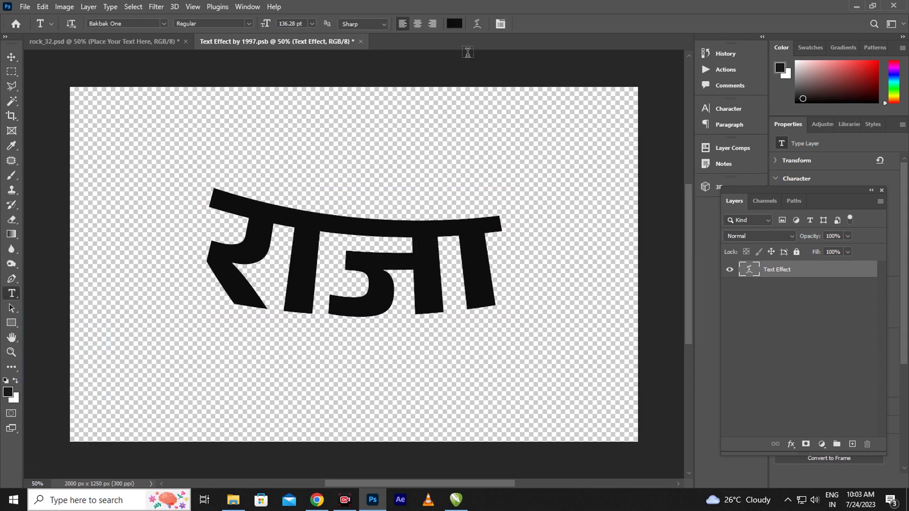
{"action": "left_click", "coordinate": [477, 24]}
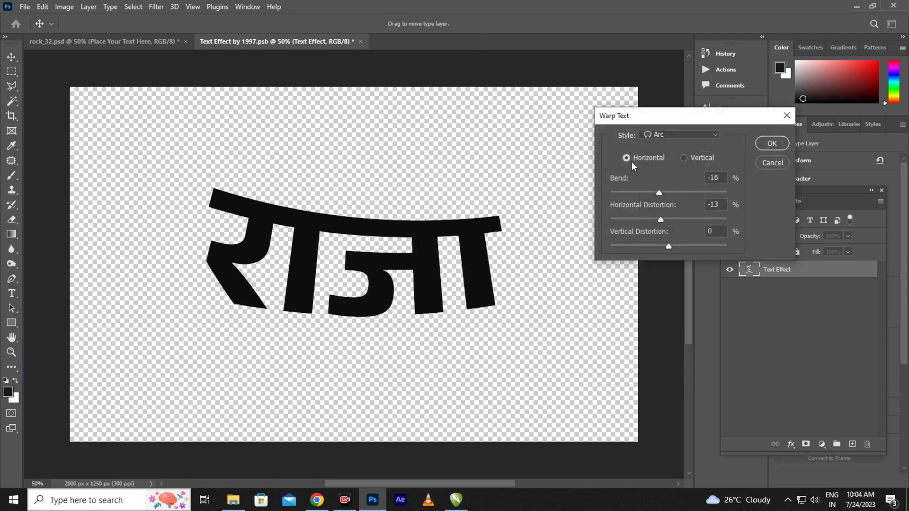
{"action": "left_click_drag", "start_coordinate": [669, 246], "coordinate": [670, 225]}
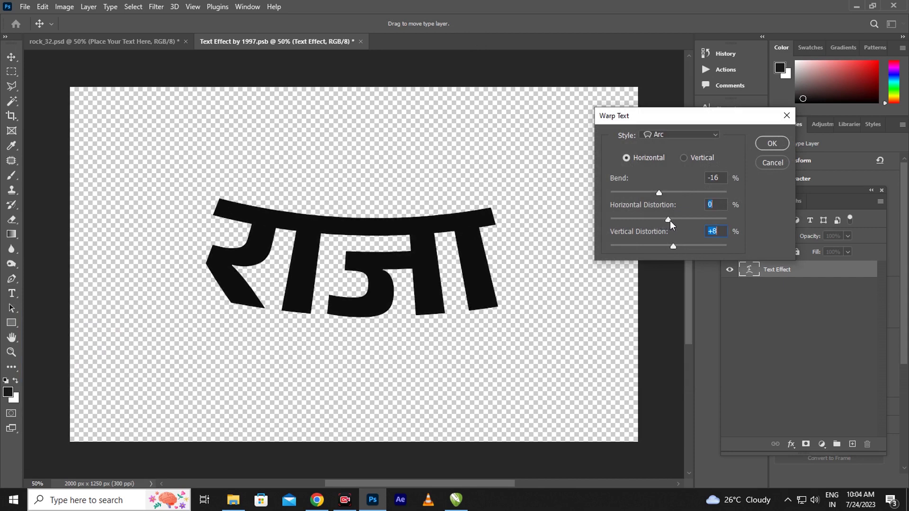
{"action": "left_click", "coordinate": [782, 146]}
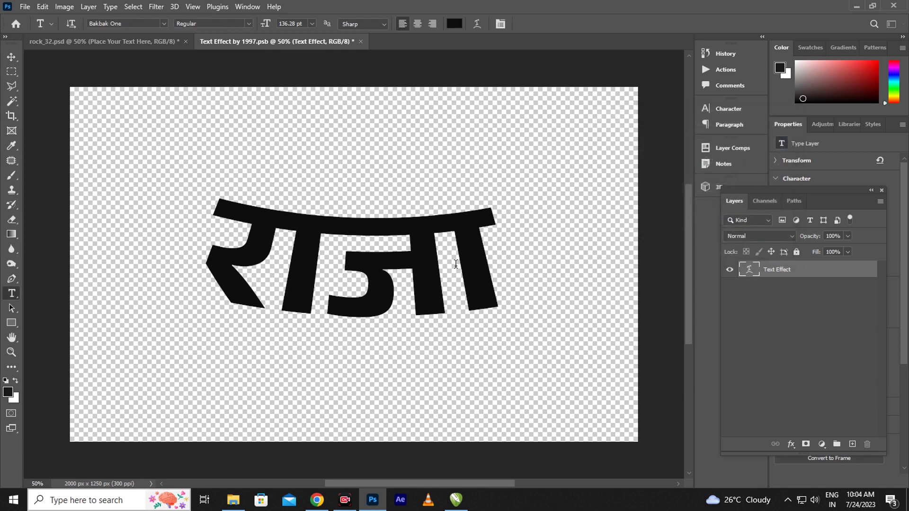
{"action": "left_click", "coordinate": [12, 57]}
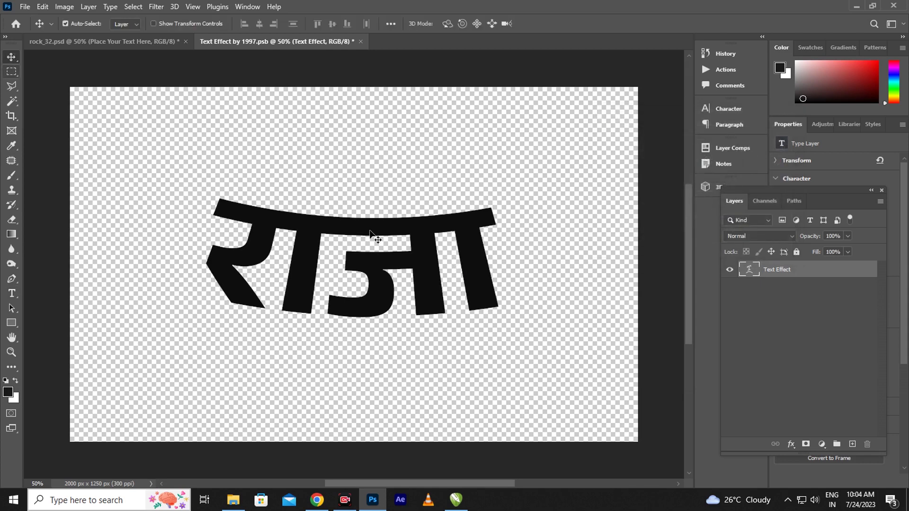
{"action": "left_click_drag", "start_coordinate": [427, 279], "coordinate": [430, 281]}
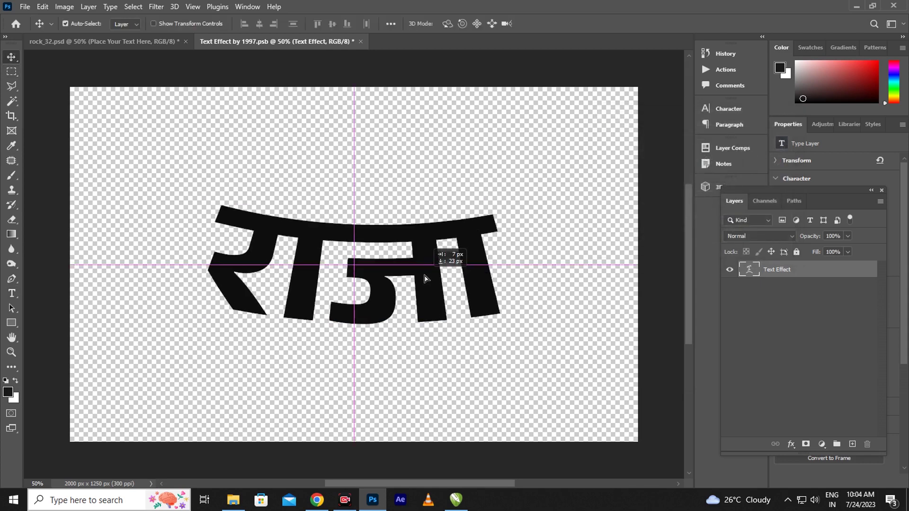
{"action": "left_click", "coordinate": [360, 42]}
Step: Confirm saving the smart object, then zoom rock_32.psd to check the gold 'राजा' text on deep green
{"action": "left_click", "coordinate": [402, 190]}
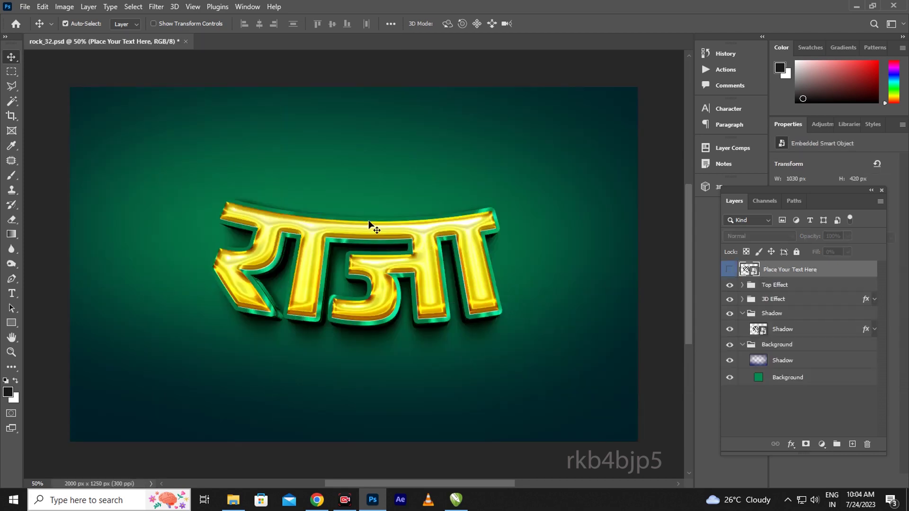
{"action": "key", "text": "ctrl"}
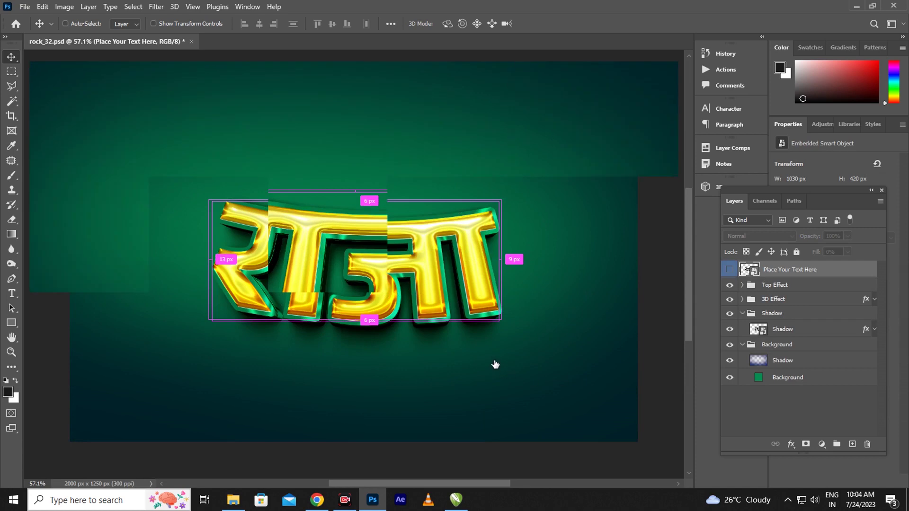
{"action": "scroll", "coordinate": [492, 359], "scroll_direction": "up", "scroll_amount": 1}
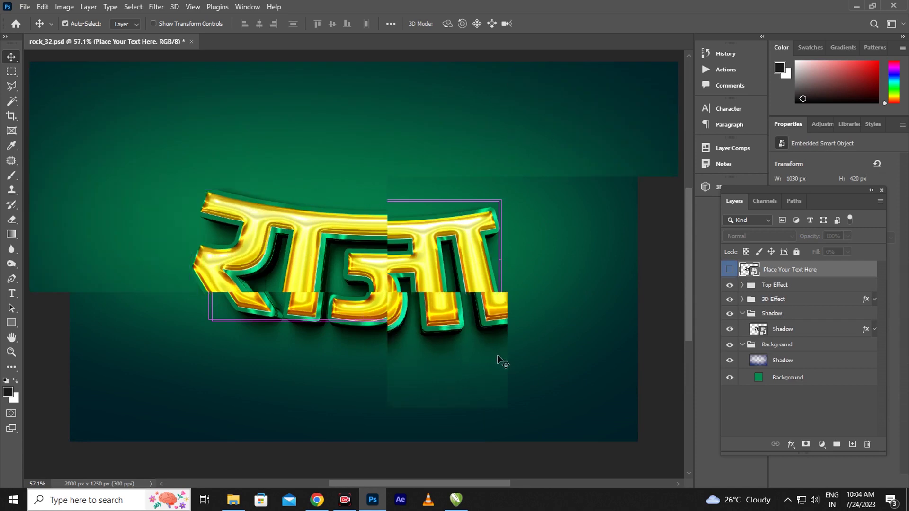